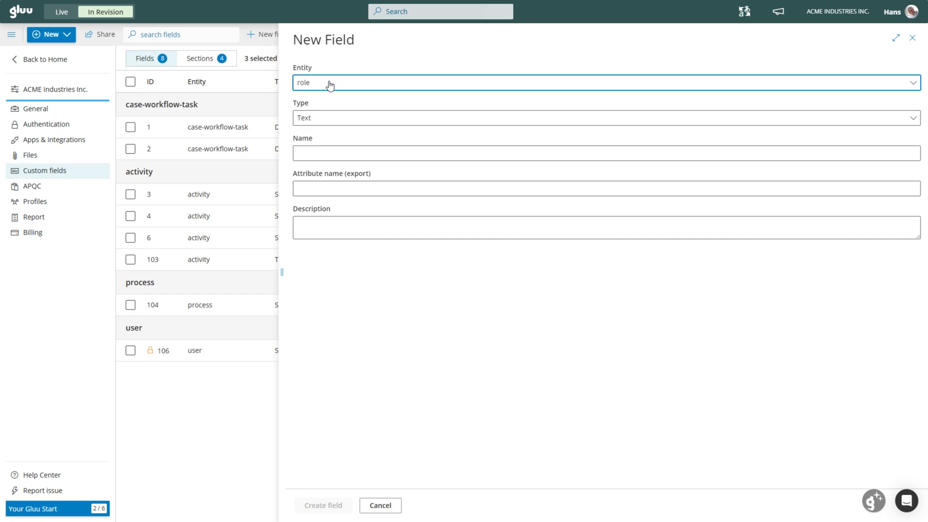
- Set the new field's entity to user and choose Text as its type
click(352, 107)
click(335, 124)
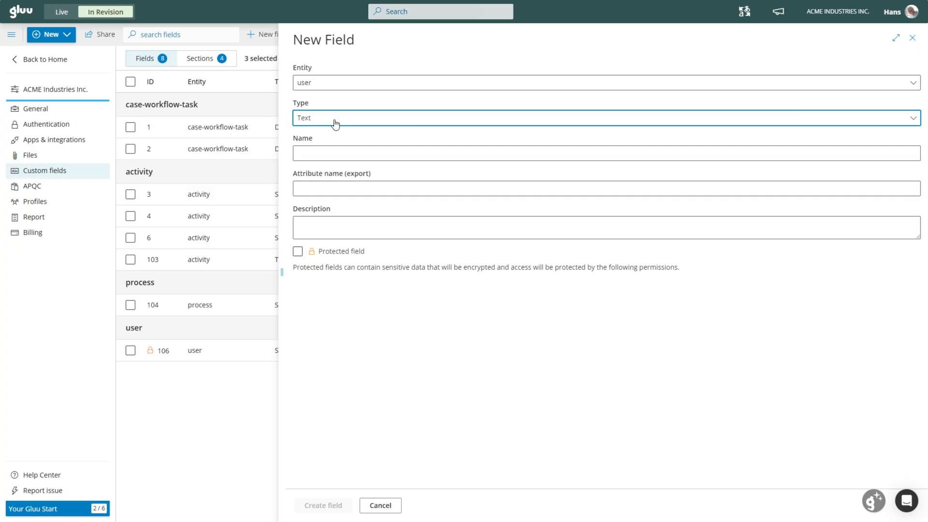
click(335, 124)
click(324, 137)
- Try the types Select many options, Select one component, Date and Yes/No for the new user field
click(315, 125)
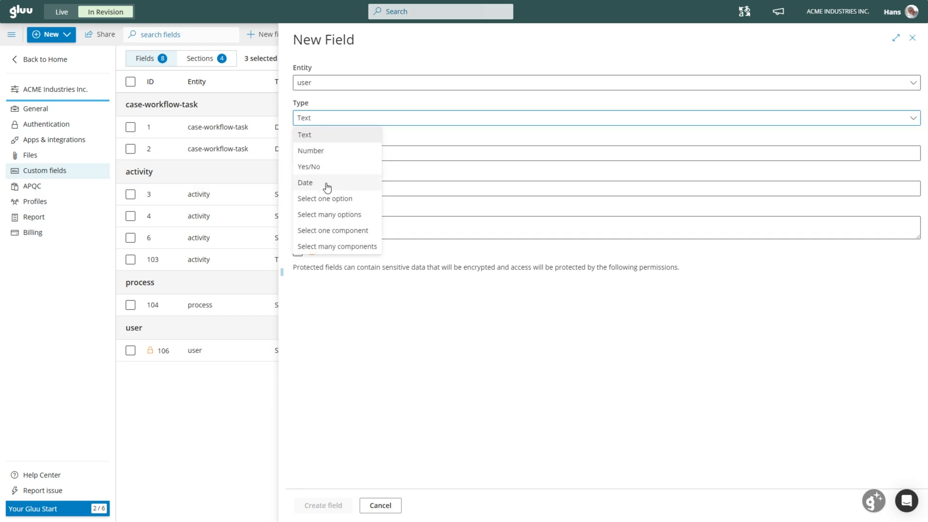
click(334, 215)
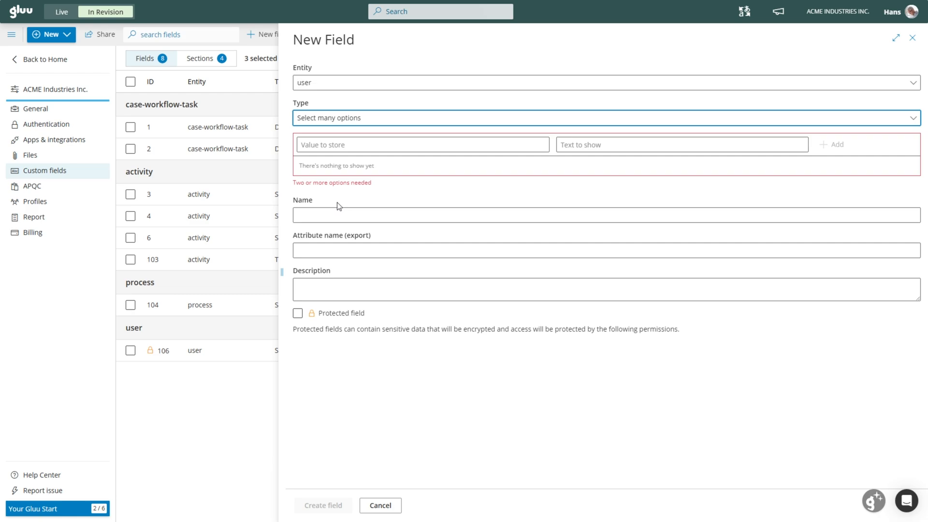
click(336, 119)
click(338, 231)
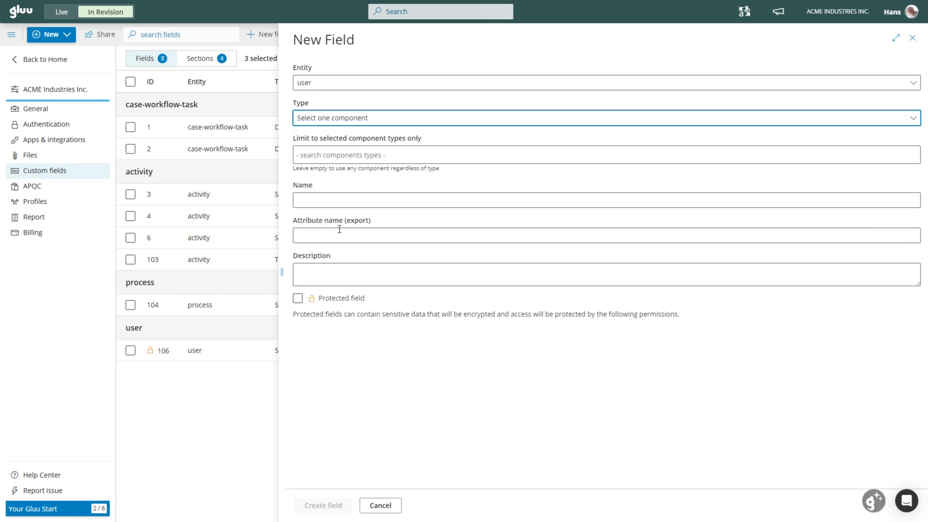
click(335, 83)
click(324, 127)
click(323, 181)
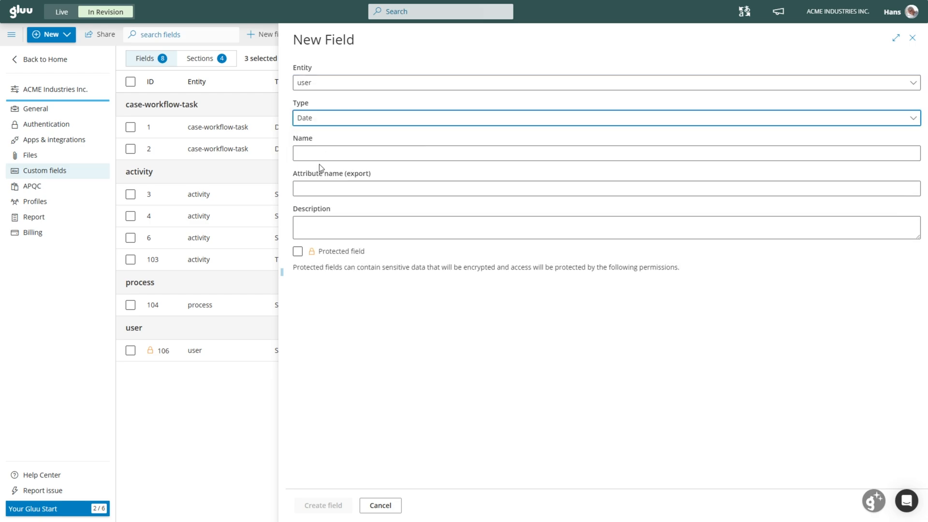
click(318, 121)
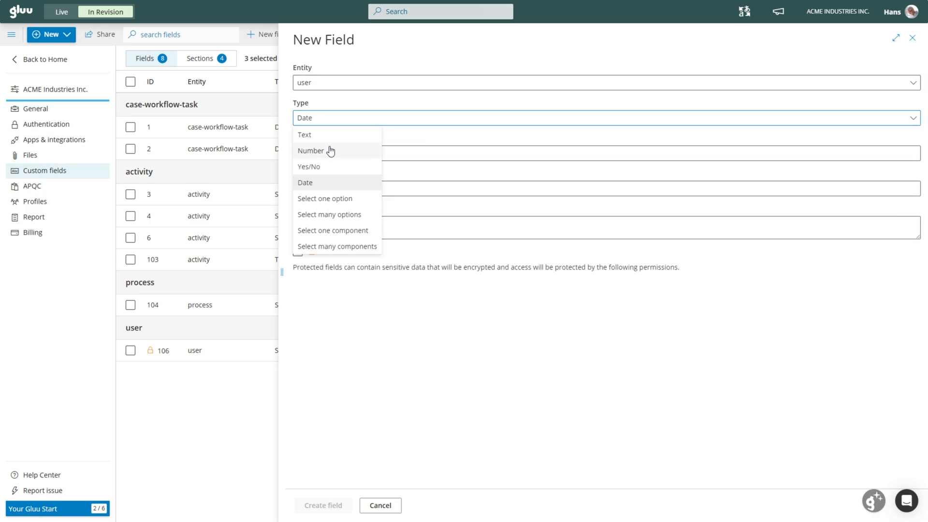
click(324, 166)
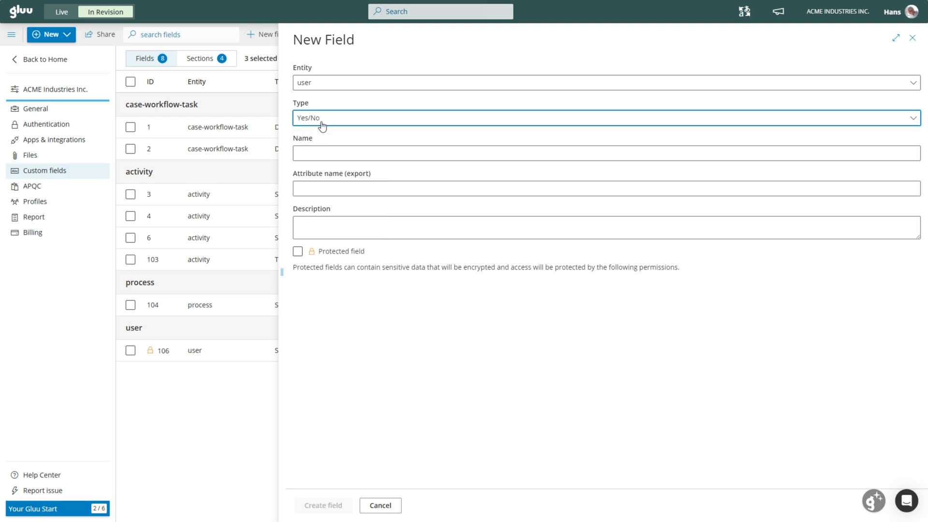
click(323, 126)
click(317, 151)
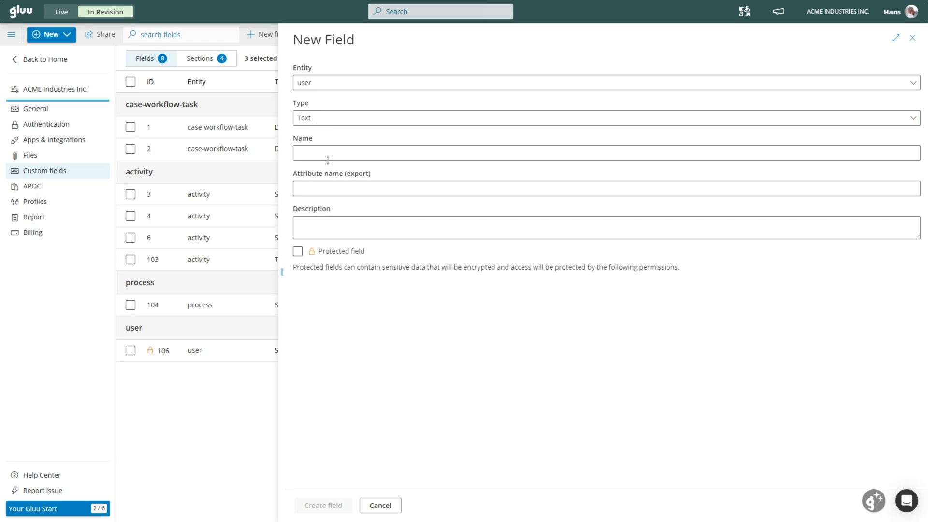
- Name the field "Special Agreement" and enter the description "What is the special agreement"
click(336, 153)
text(Spe)
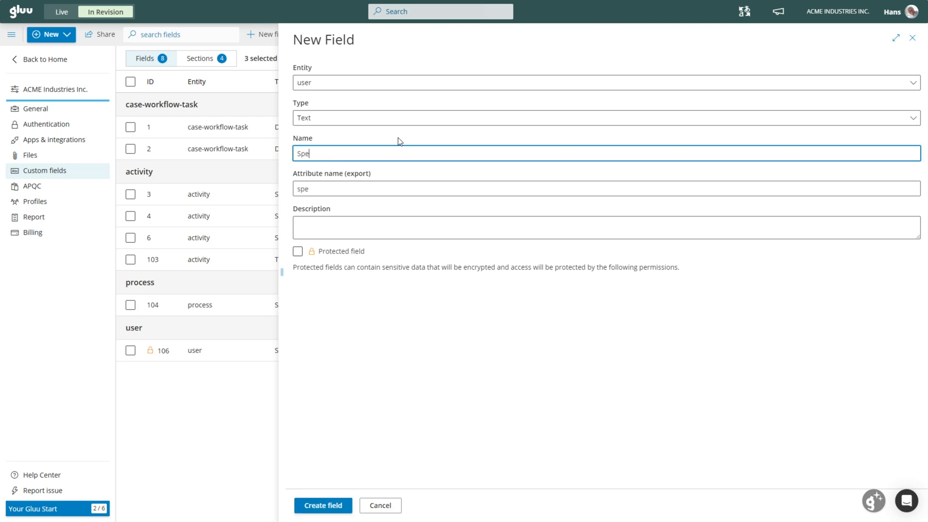
text(cial Agreement)
click(347, 230)
text(What ist)
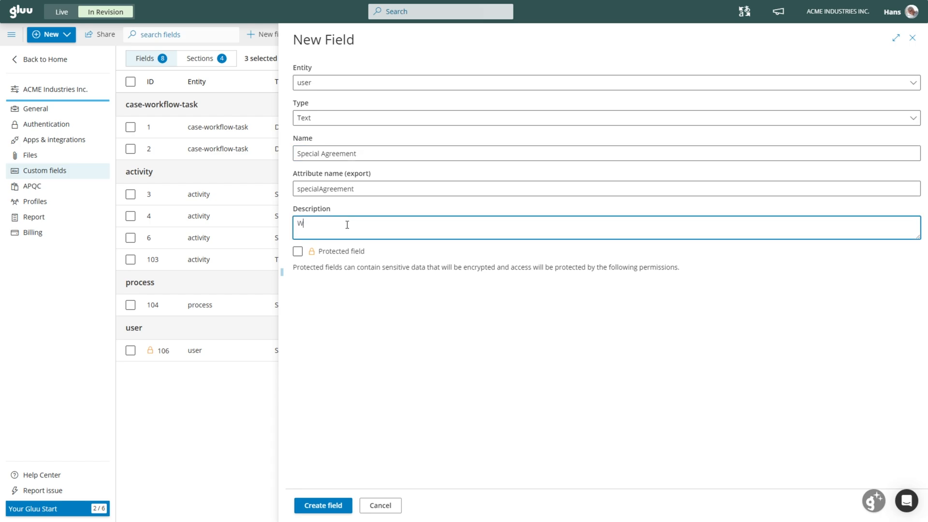
key(BackSpace)
key(BackSpace)
key(BackSpace)
text(is the special agreement)
click(370, 318)
- Make the field protected with permissions for Supervisors and Managers, and create it
click(313, 252)
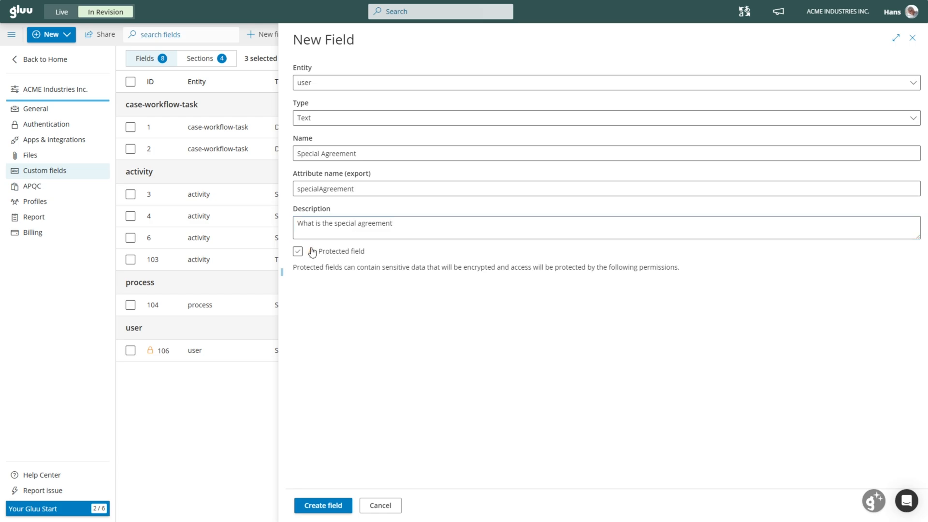
click(297, 251)
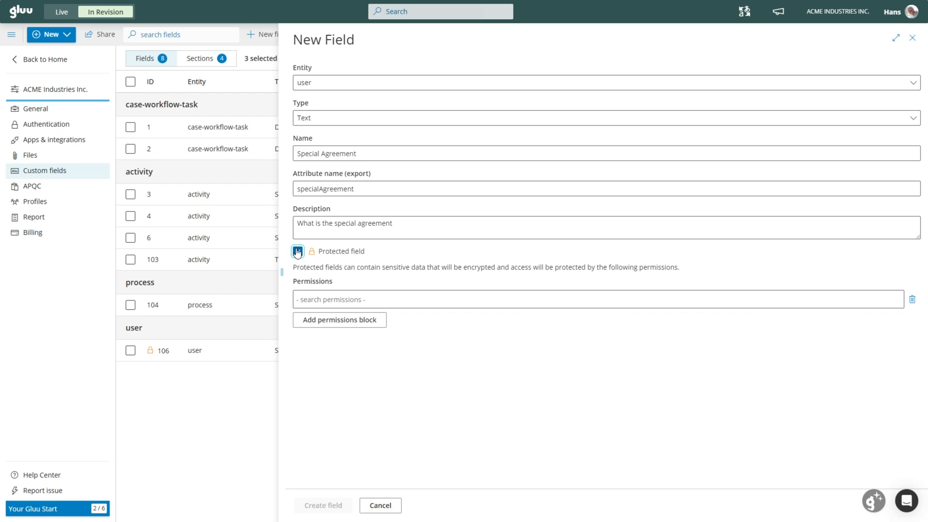
click(336, 300)
click(344, 314)
click(415, 300)
click(401, 317)
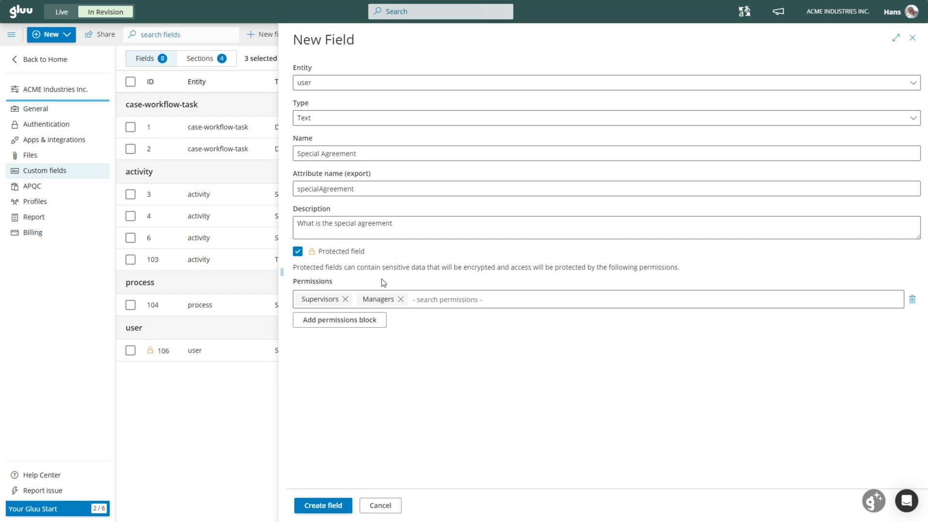
click(323, 505)
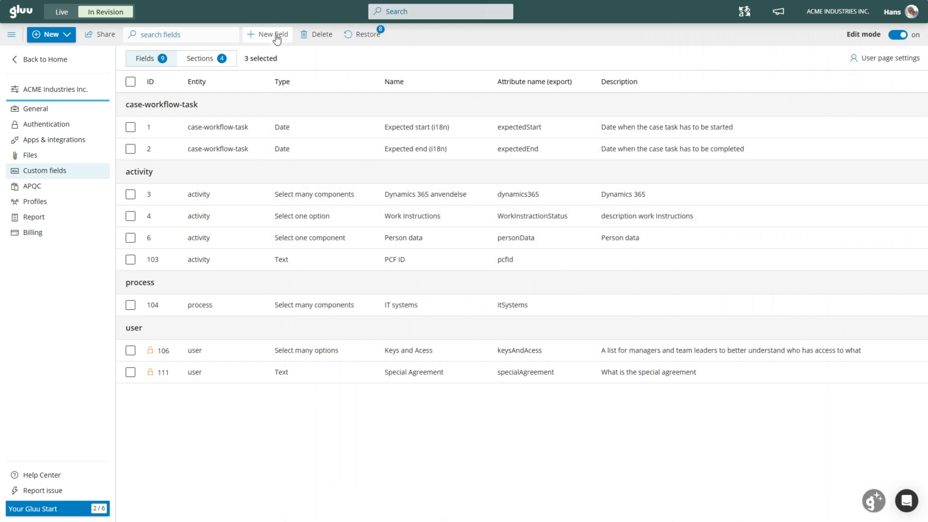
- Start another new custom field with process as its entity
click(277, 38)
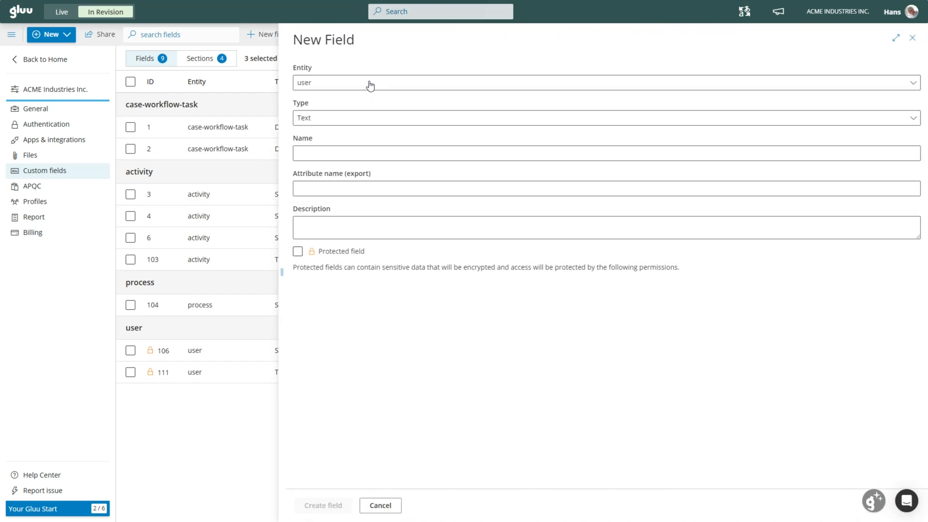
click(369, 85)
click(345, 121)
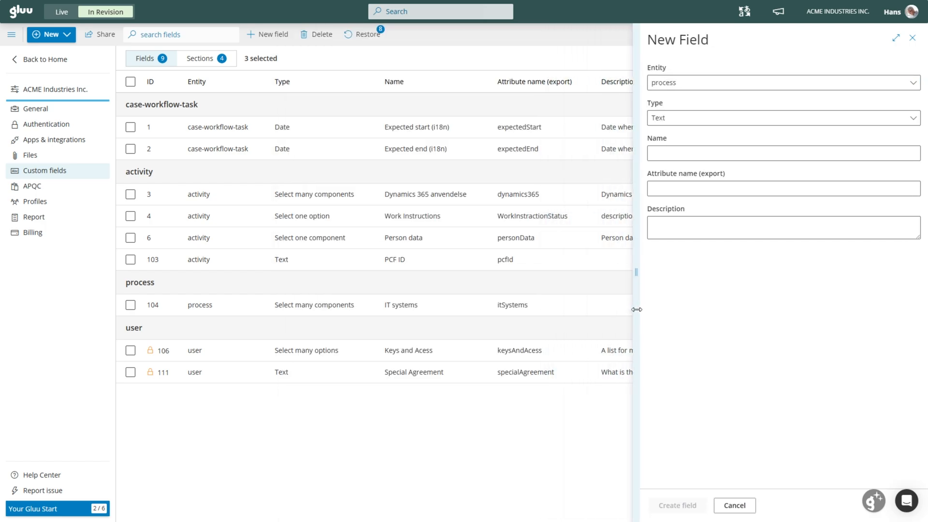
click(340, 154)
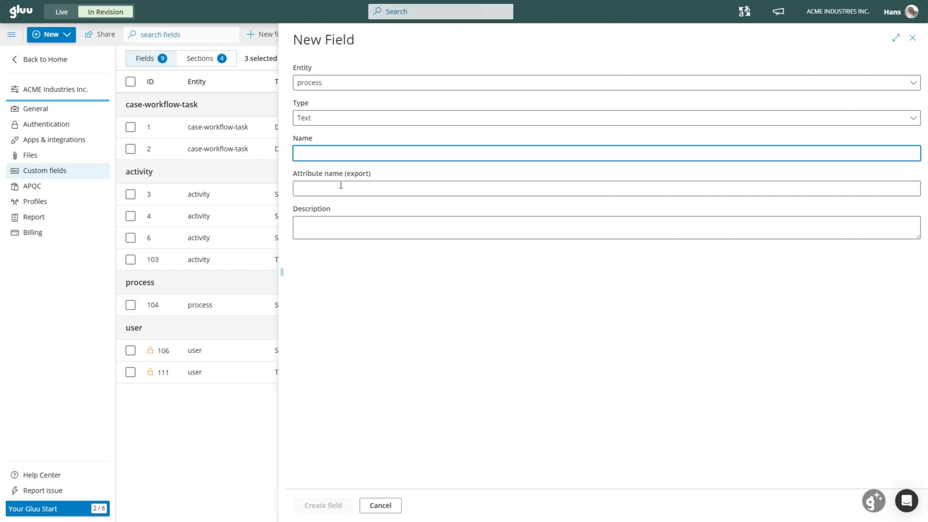
- Set the type to Select one component and limit it to the Microsoft Dynamics 365 Business Cent... component type
click(321, 118)
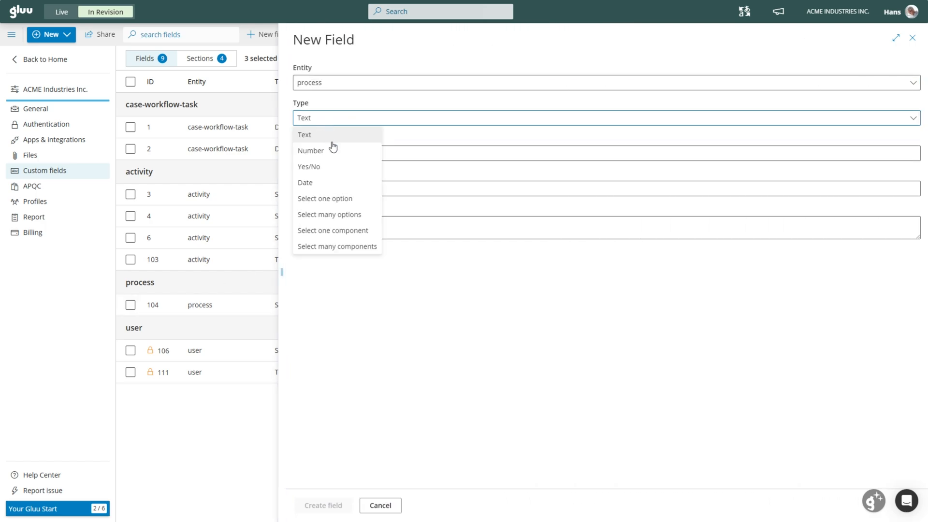
click(357, 246)
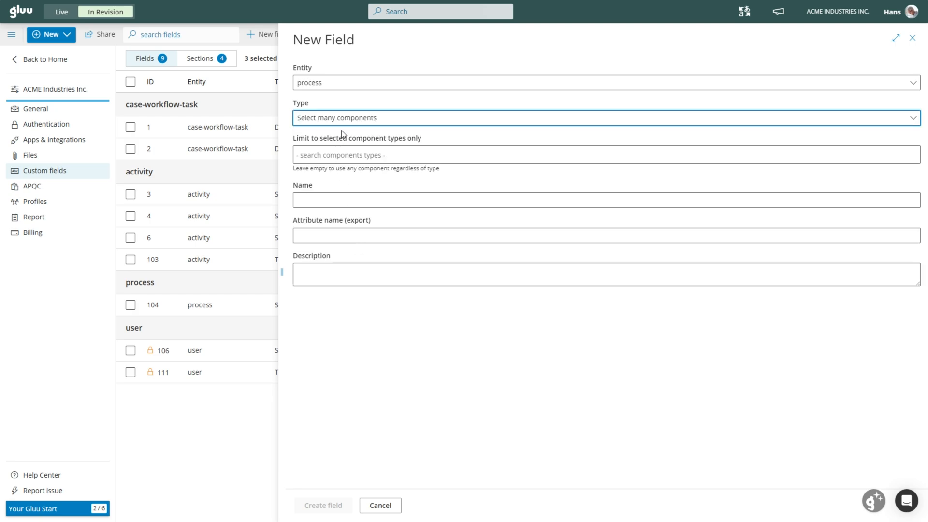
click(342, 118)
click(356, 231)
click(342, 156)
scroll(356, 288, down, 1)
click(357, 309)
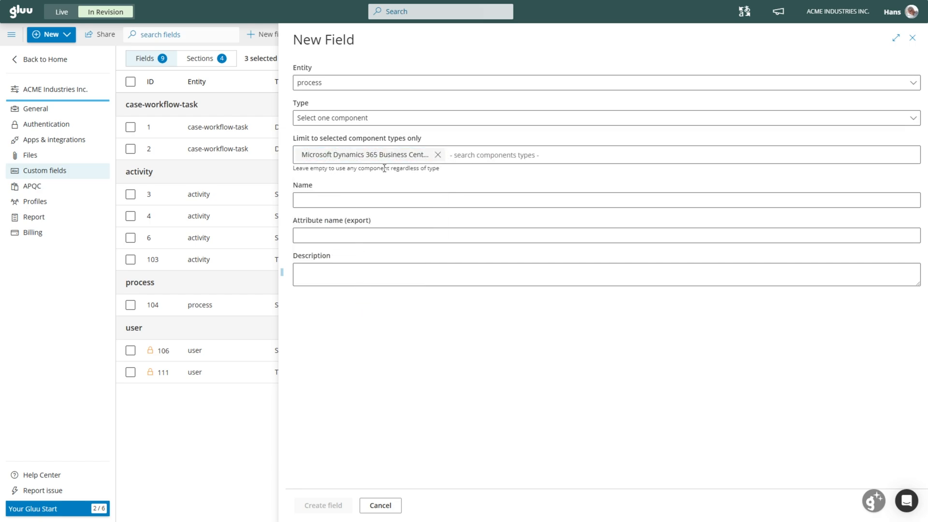
- Try the Select many components type with Risks added to the allowed component types, then revert both
click(378, 119)
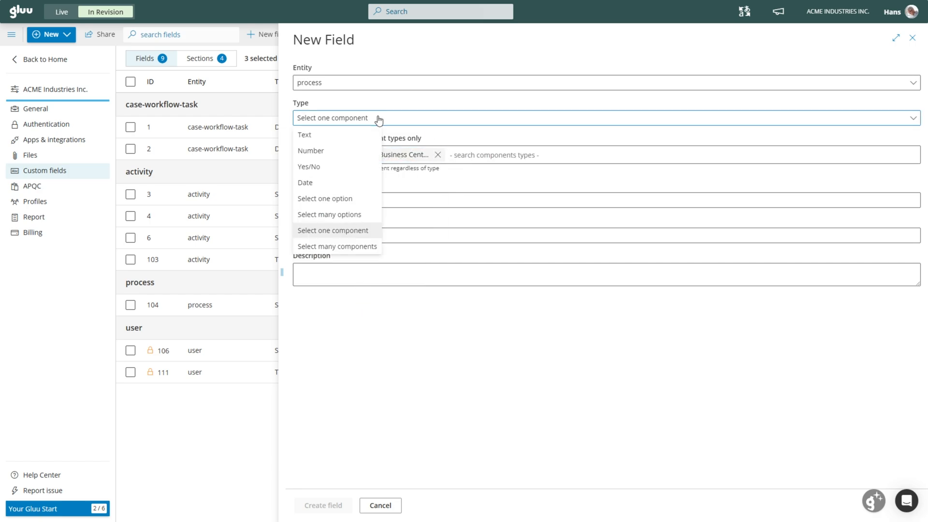
click(346, 246)
click(464, 159)
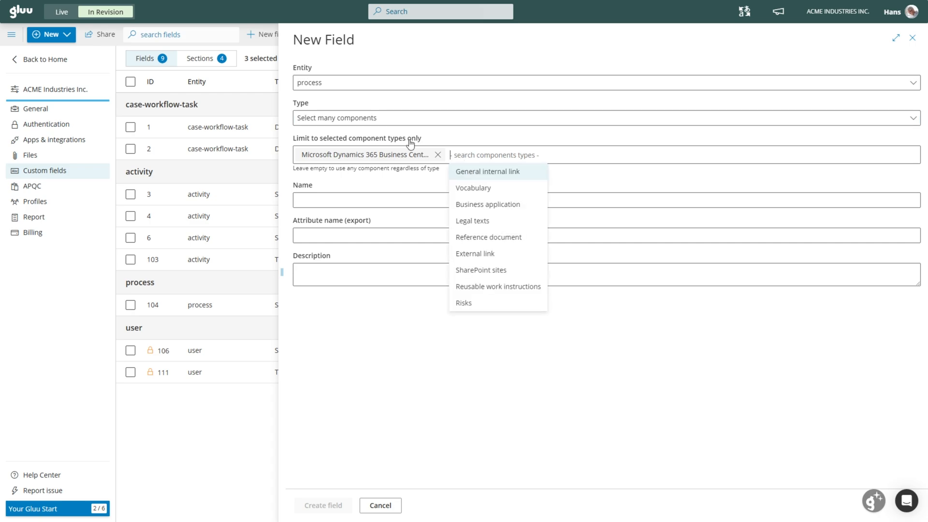
click(476, 303)
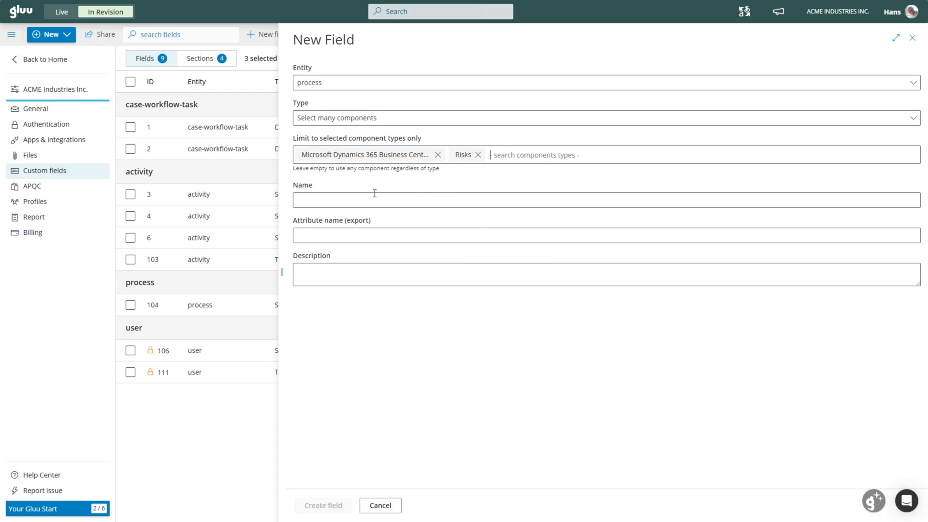
click(351, 198)
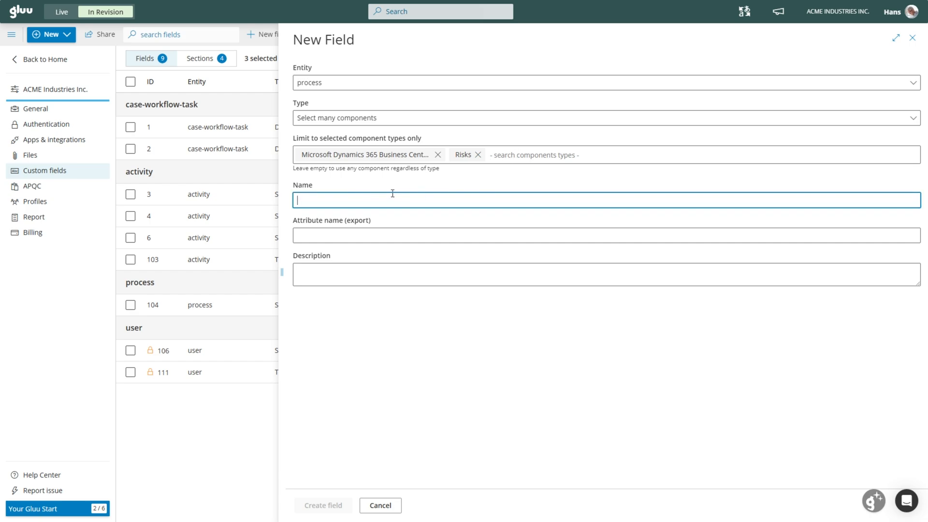
click(396, 124)
click(332, 232)
click(478, 154)
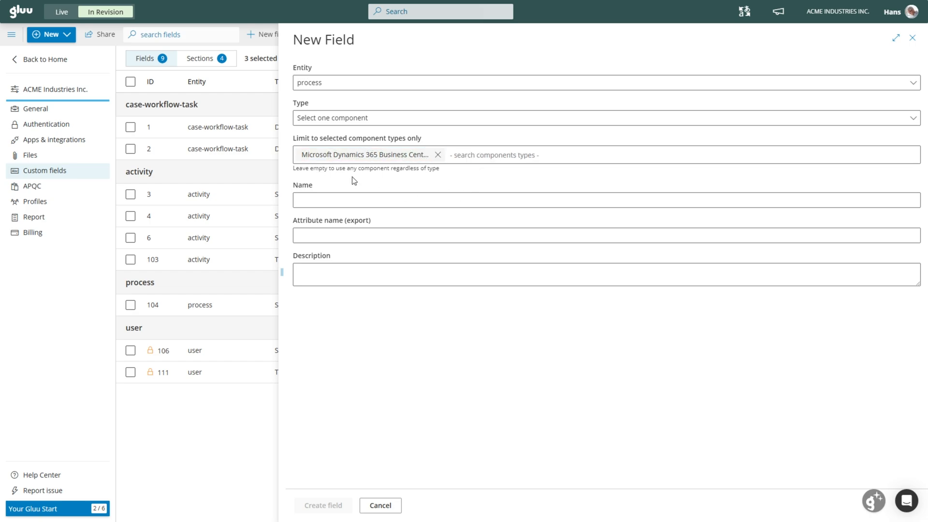
- Name the process field "D365" and create it
click(340, 200)
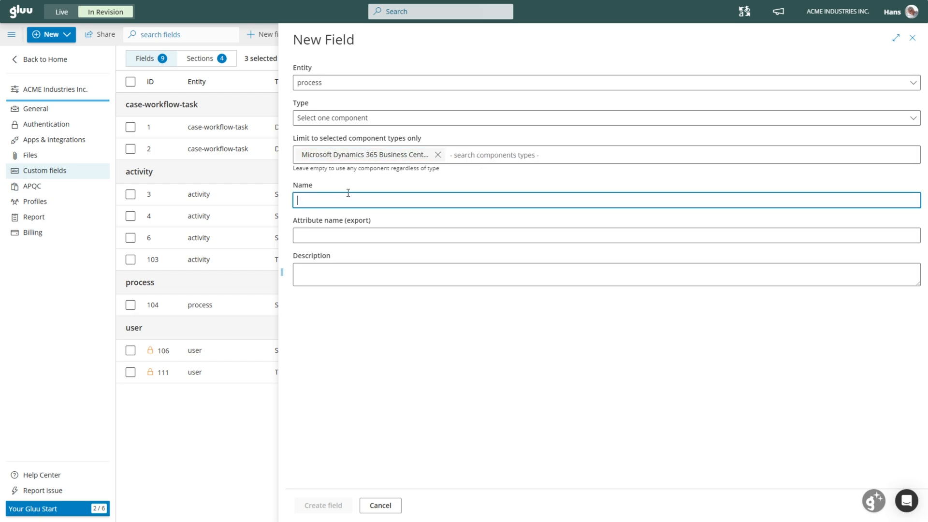
text(D365)
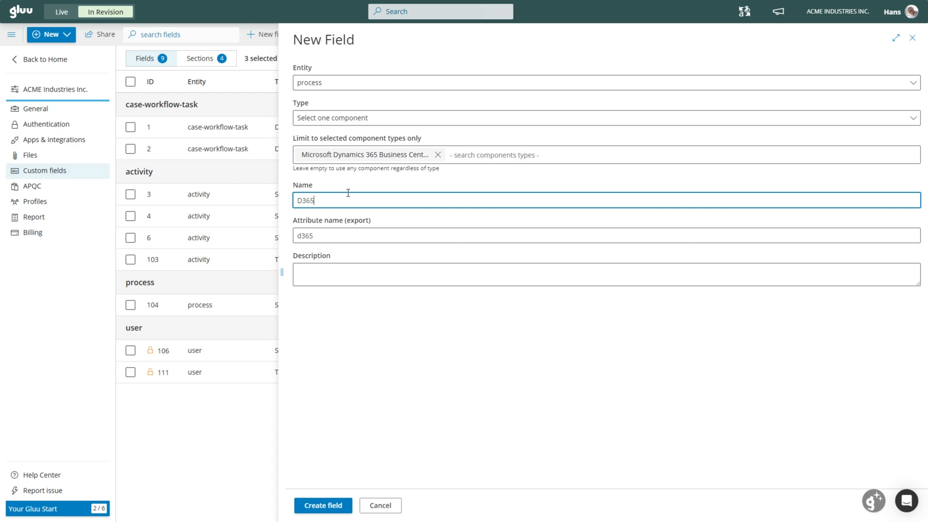
key(Return)
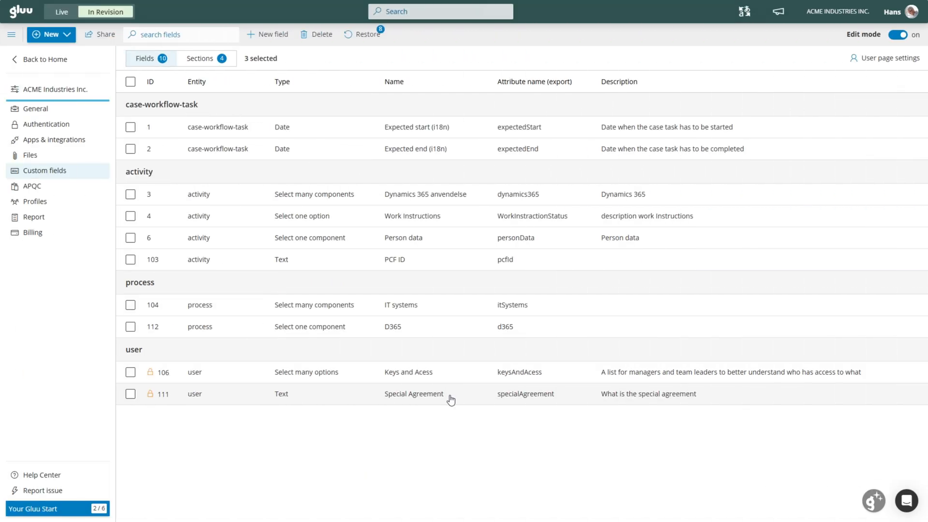
- Open the Special Agreement field, examine which of its settings can be edited, and leave without saving
click(450, 399)
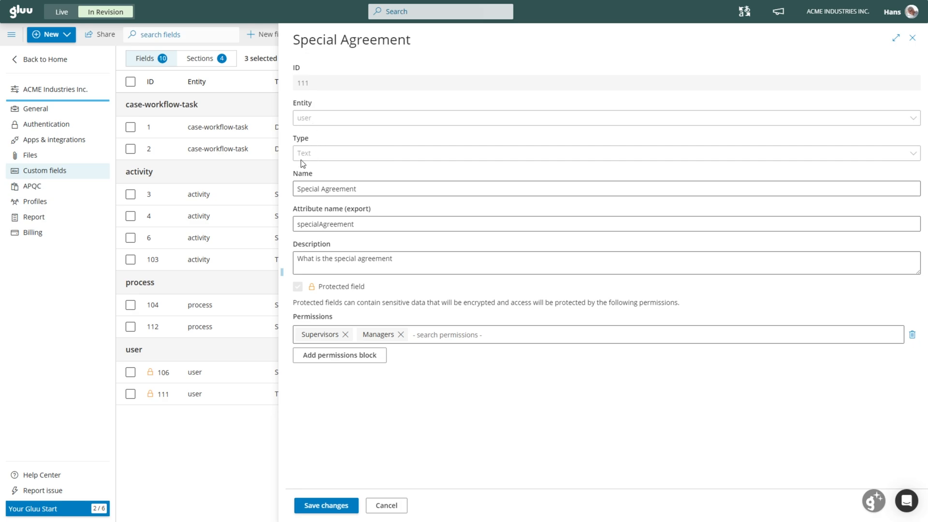
click(320, 189)
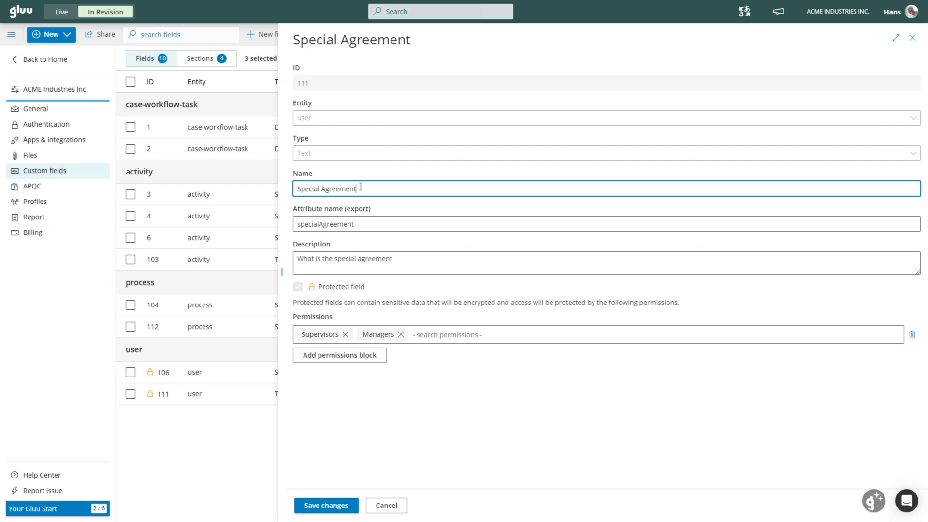
click(384, 263)
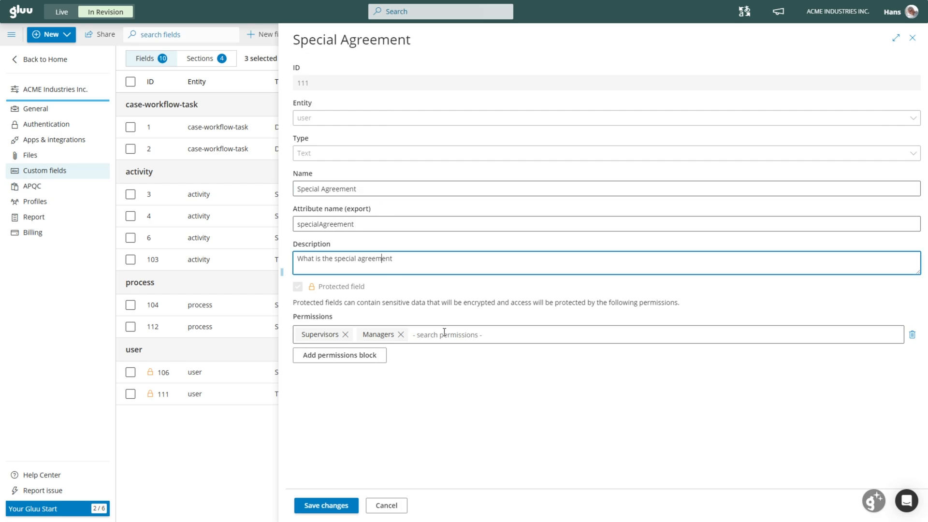
click(385, 505)
- Open the IT systems field, look through its selectable component types, and close it without saving
click(393, 314)
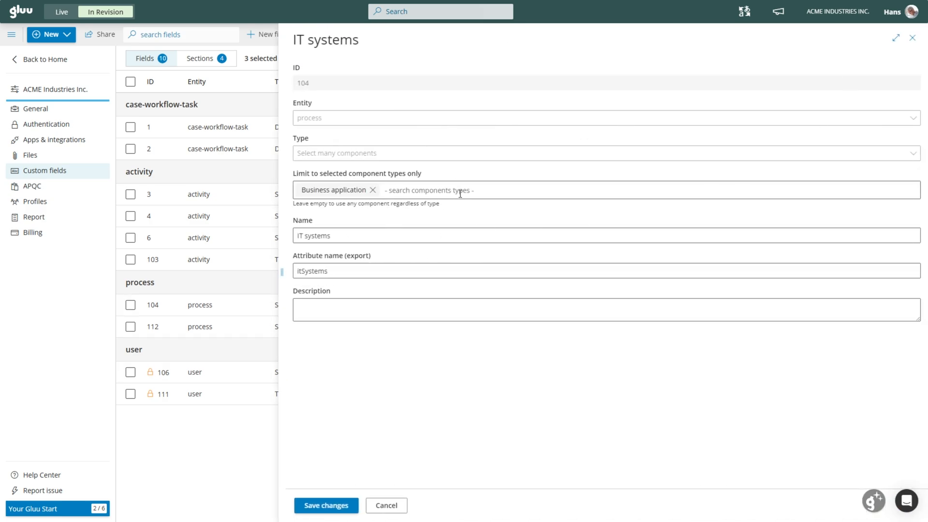
click(479, 191)
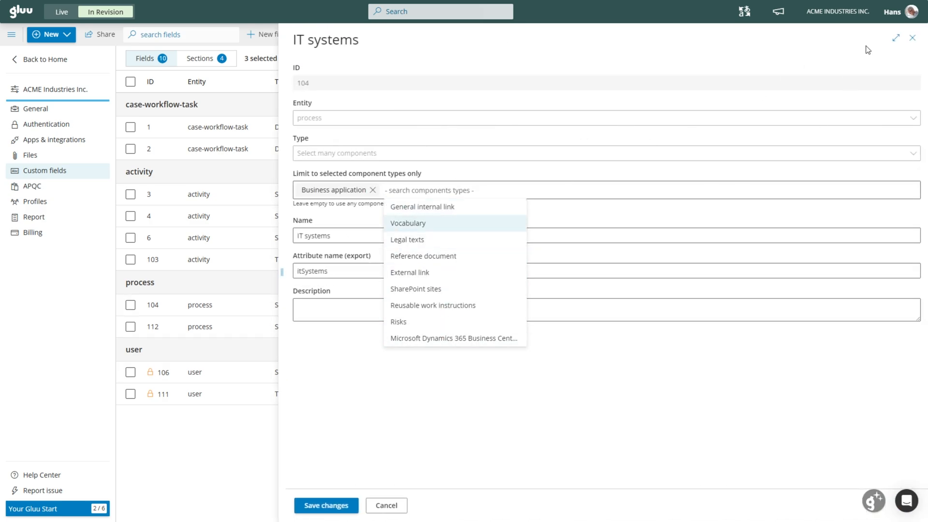
click(912, 37)
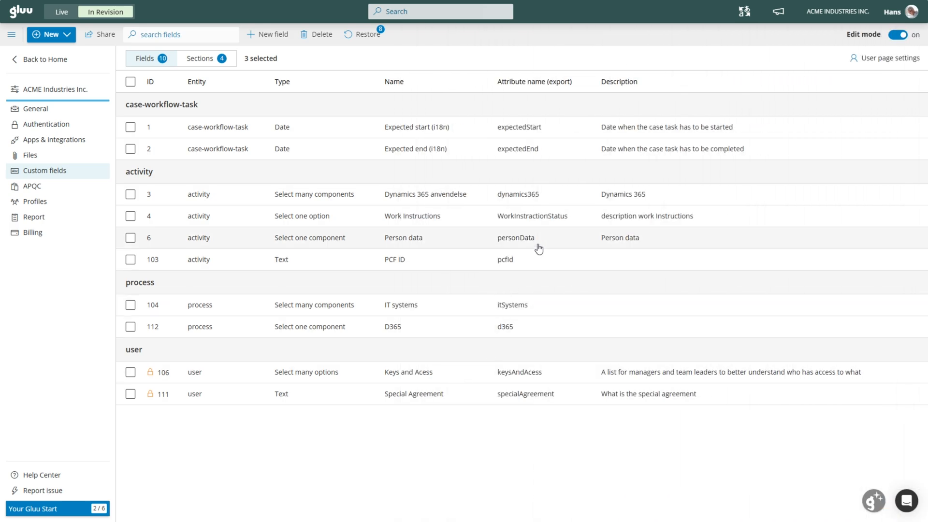
- Open the Dynamics 365 anvendelse field, look through its selectable component types, and close it without saving
click(536, 196)
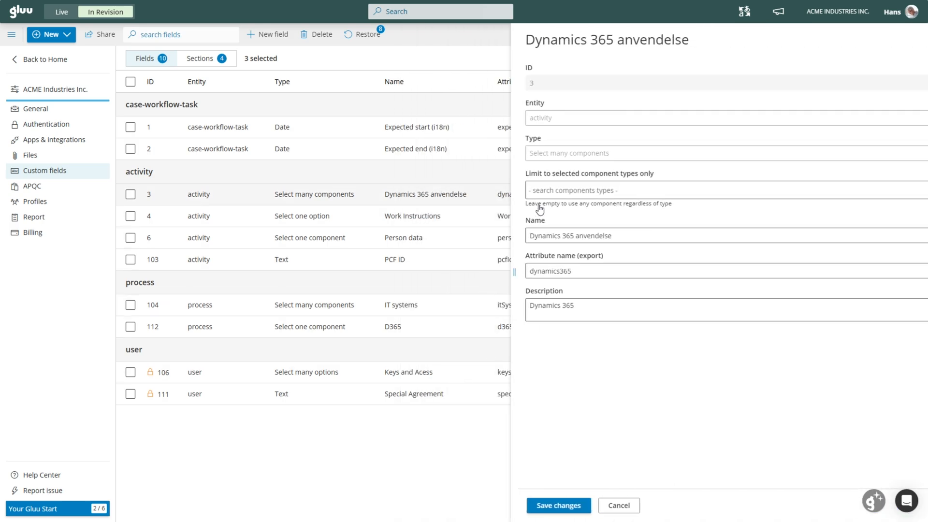
click(532, 190)
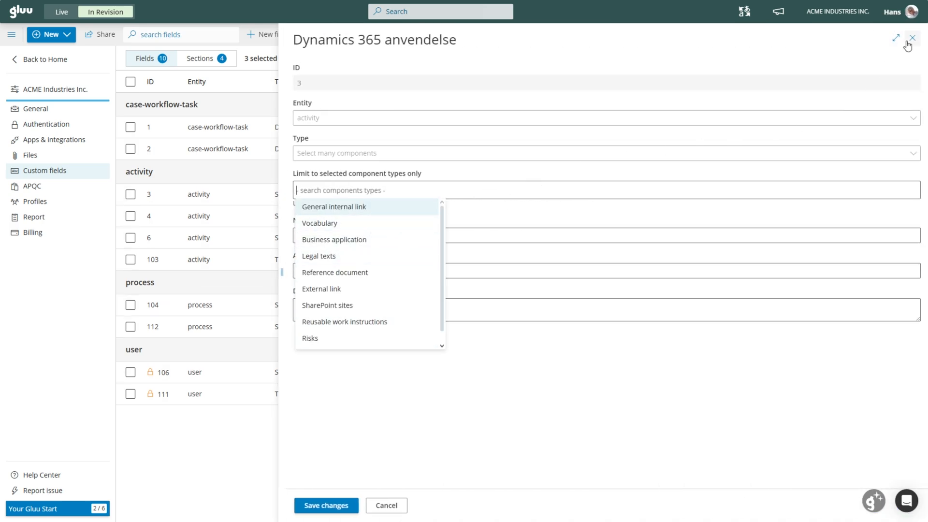
click(911, 38)
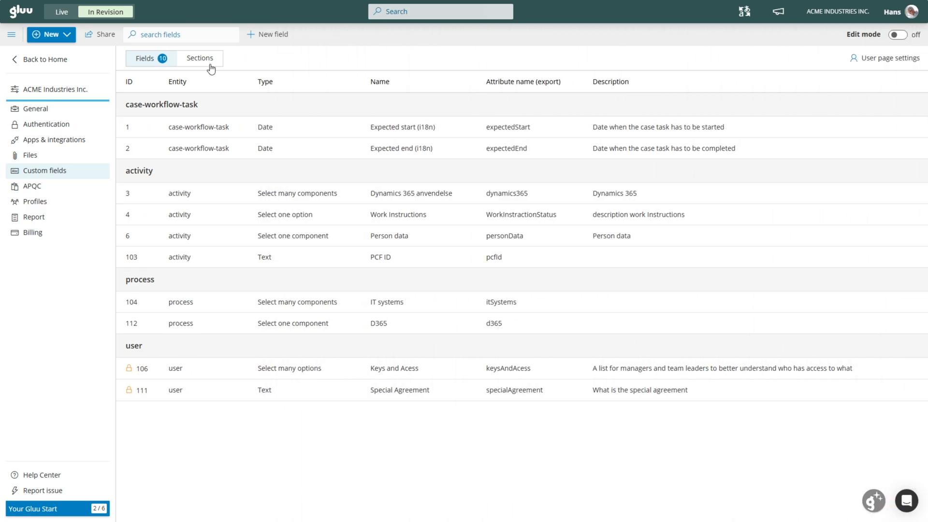
- Start a new custom field section and label it "User Information"
click(211, 69)
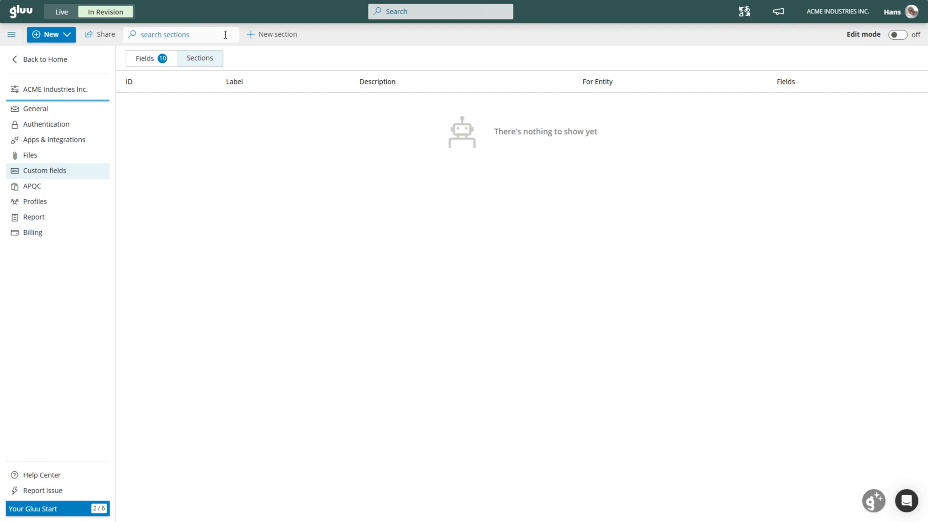
click(274, 35)
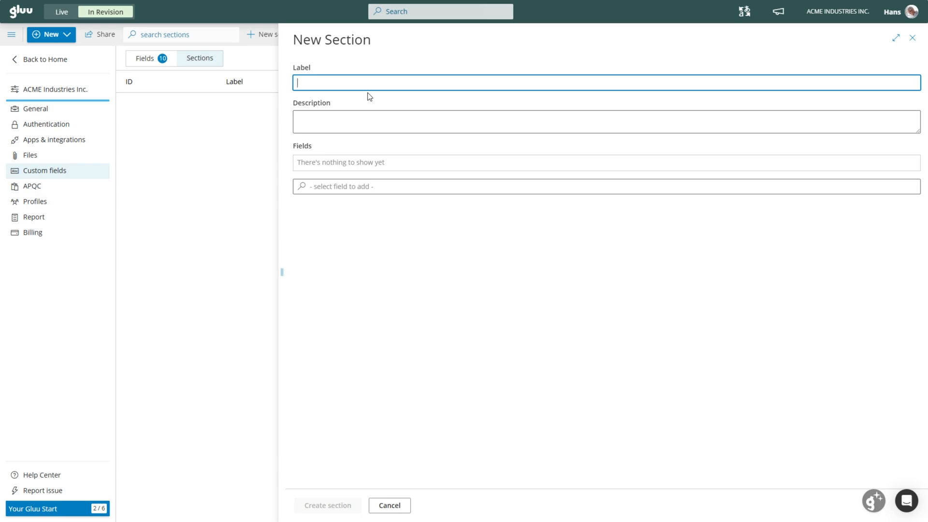
key(Escape)
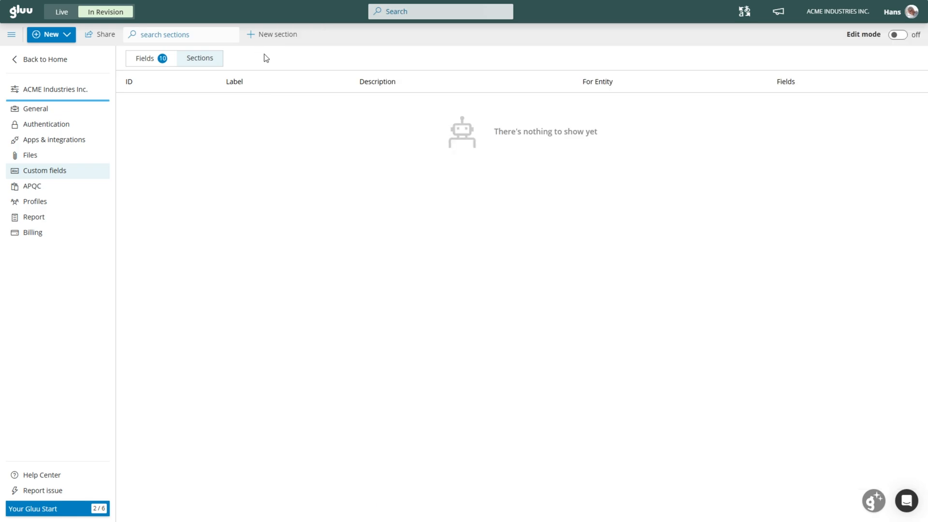
click(266, 35)
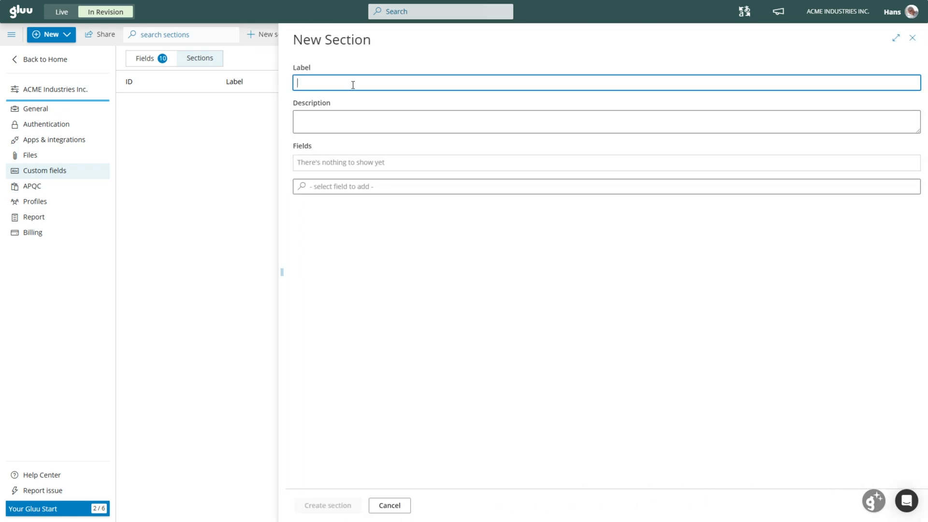
text(Usd)
text(r Information)
- Add the user fields Keys and Acess and Special Agreement to the section and create it
click(366, 187)
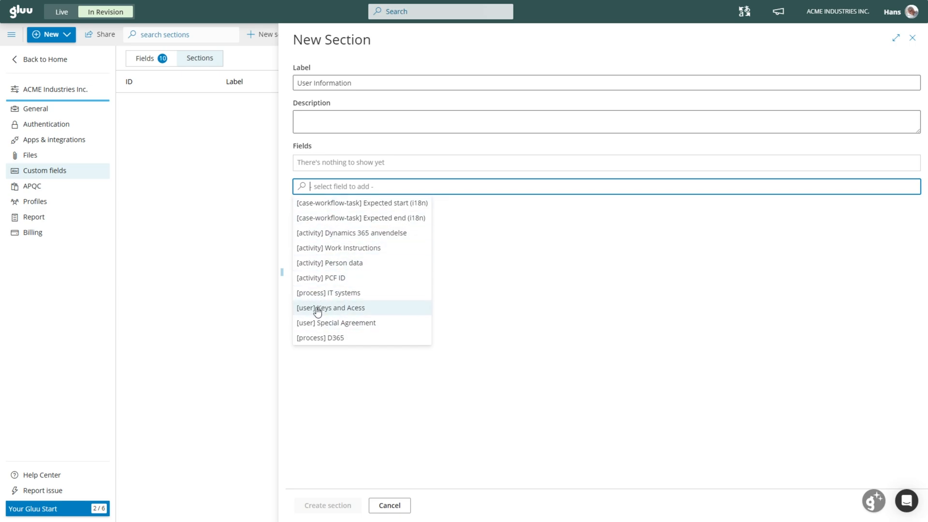
click(378, 313)
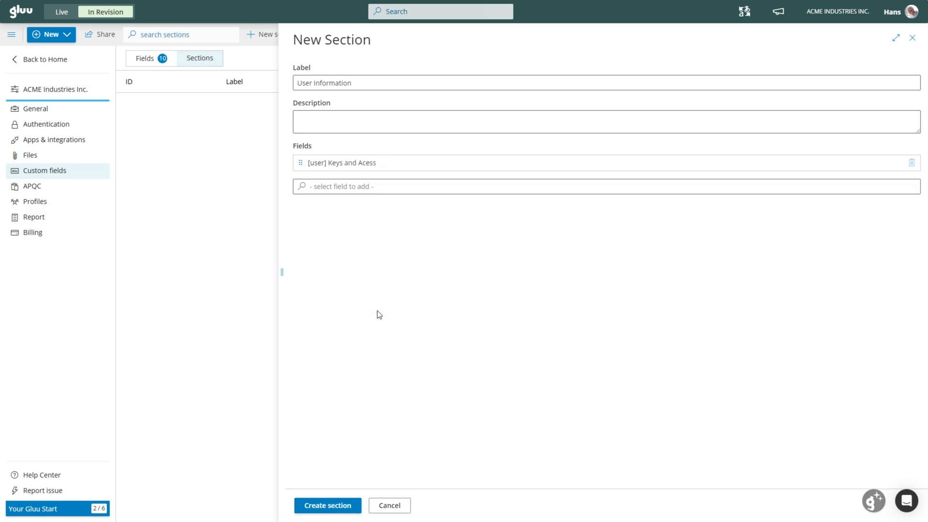
click(365, 187)
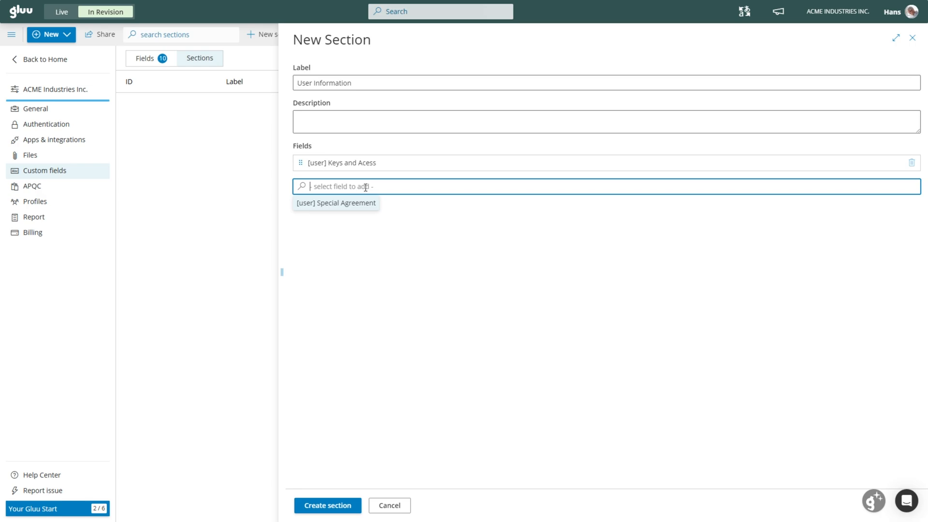
click(345, 204)
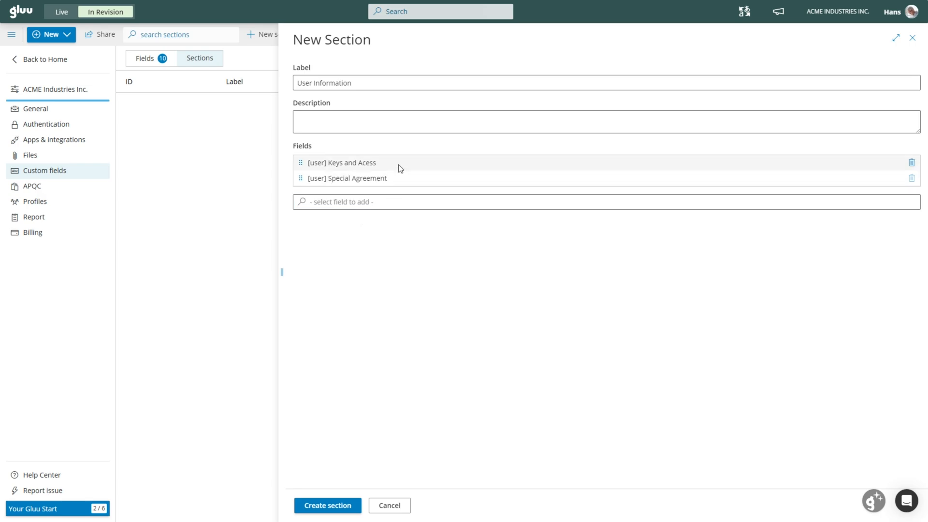
click(314, 505)
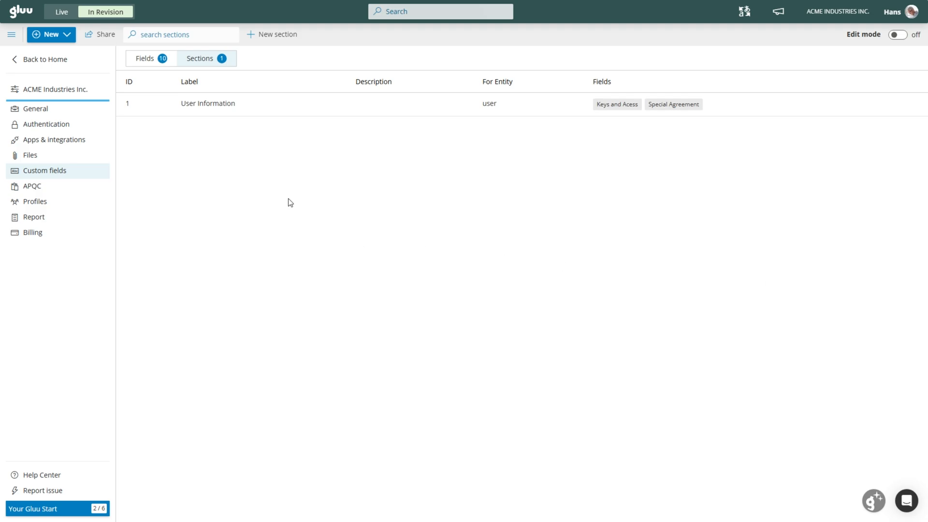
- Create a second section labelled "D365" that contains the process field D365
click(261, 35)
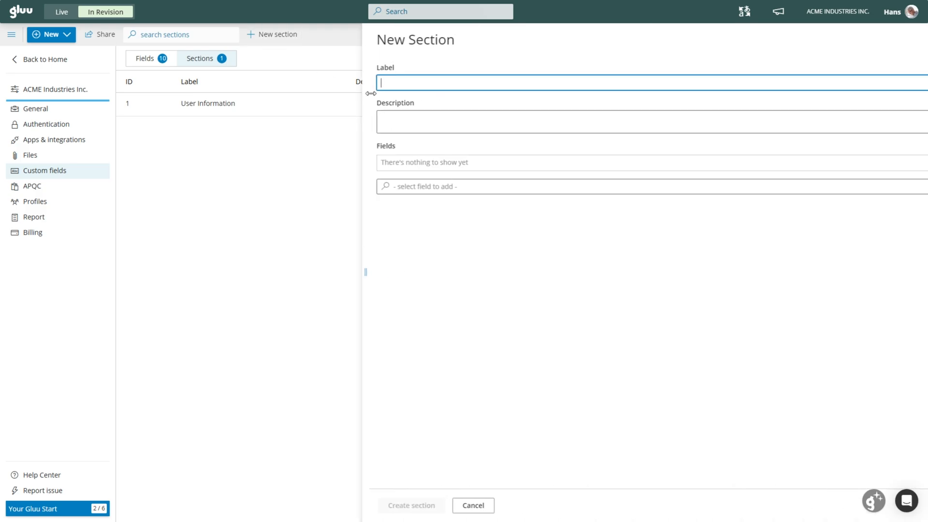
text(D)
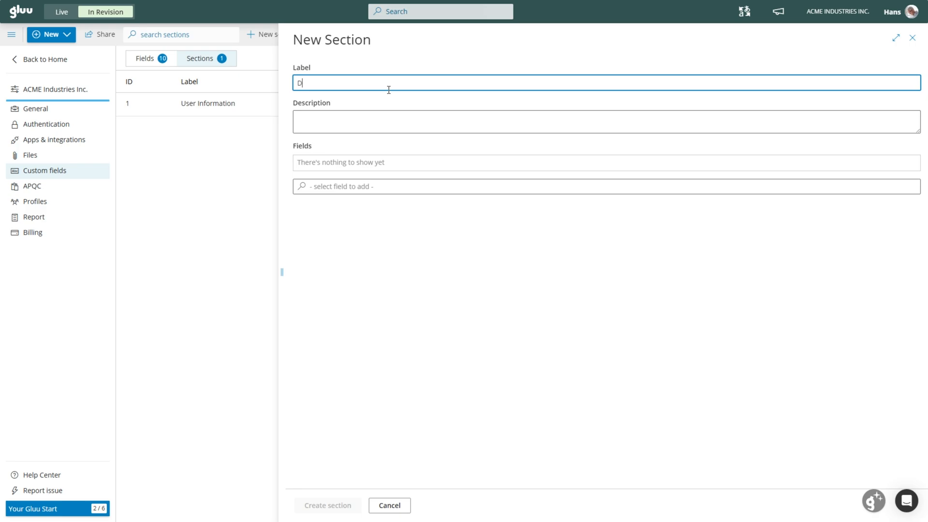
text(5)
click(354, 187)
click(333, 343)
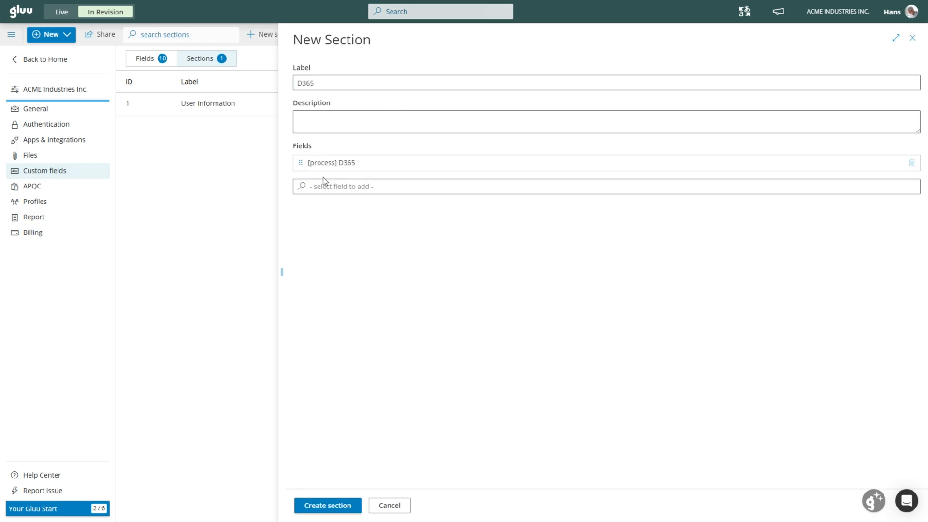
click(330, 506)
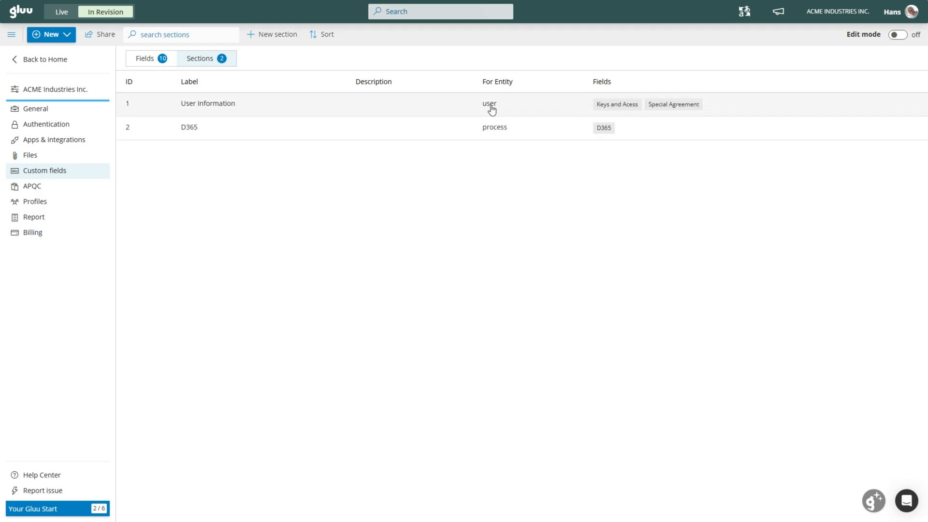
- In the process info of 9.1.1 Perform planning/budgeting/forecasting, set the D365 field to Stock Control (BC) and save
click(159, 60)
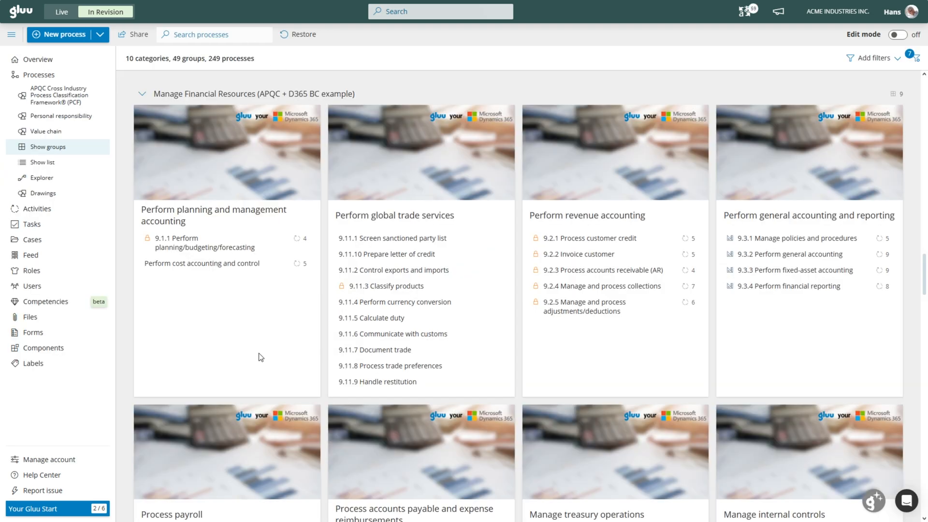
click(206, 247)
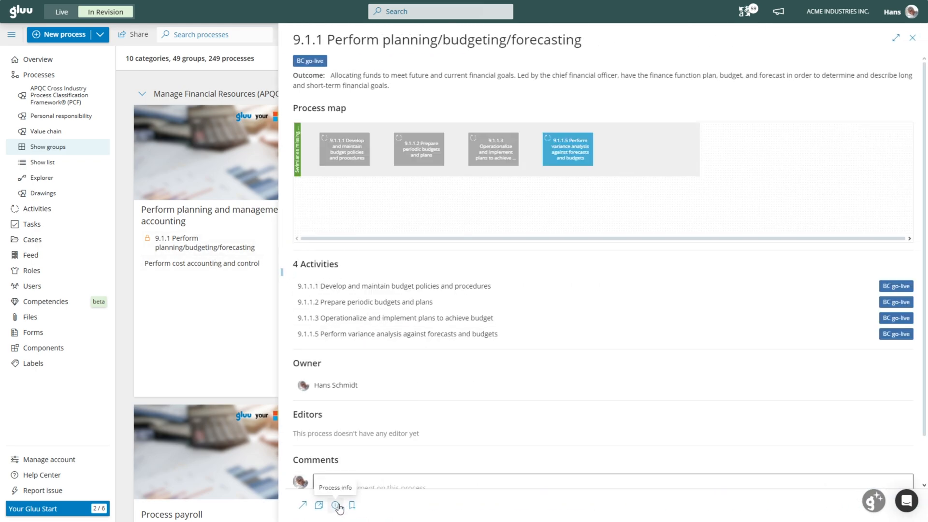
click(335, 505)
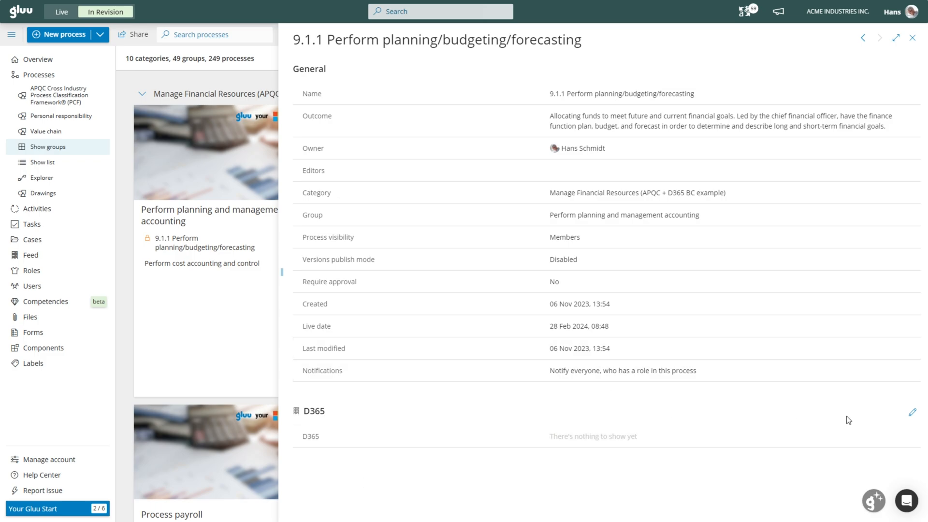
click(911, 415)
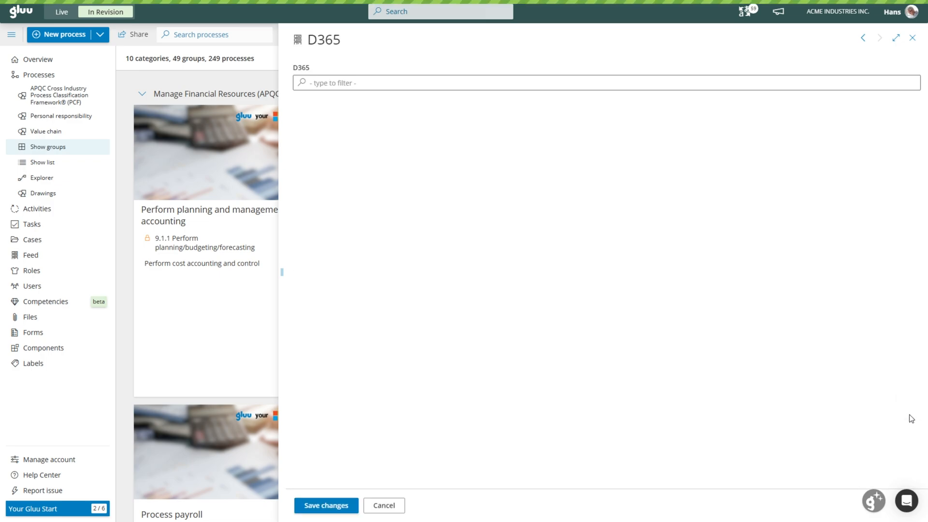
click(378, 83)
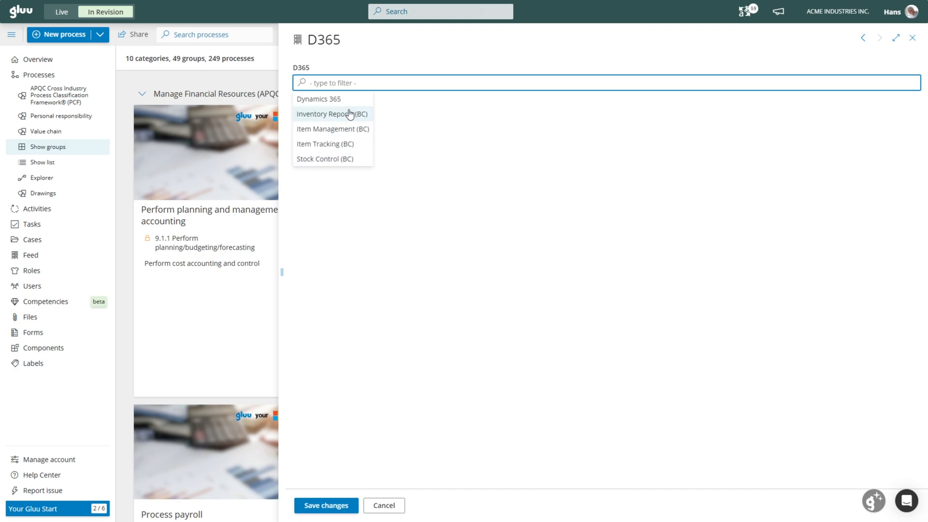
click(338, 159)
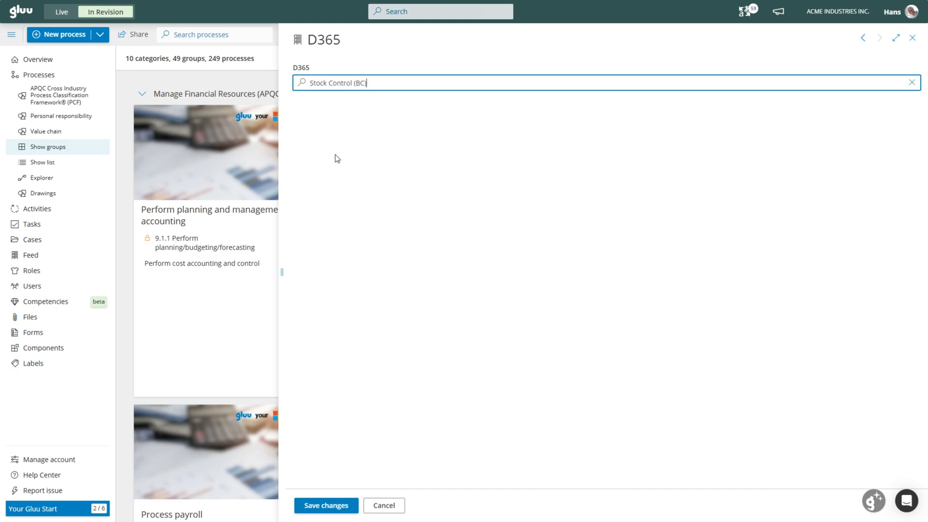
click(338, 505)
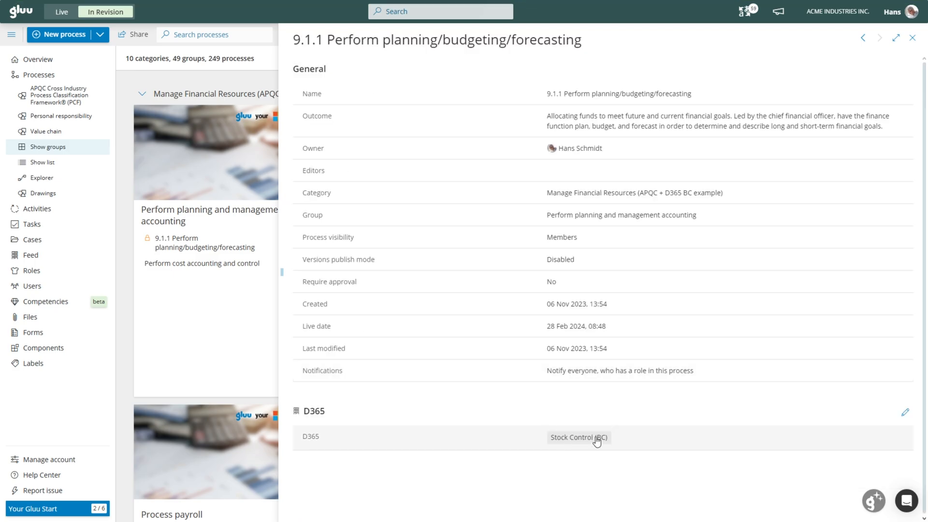
- Change the process's D365 field to Item Management (BC), save it, and close the process info
click(903, 414)
click(366, 85)
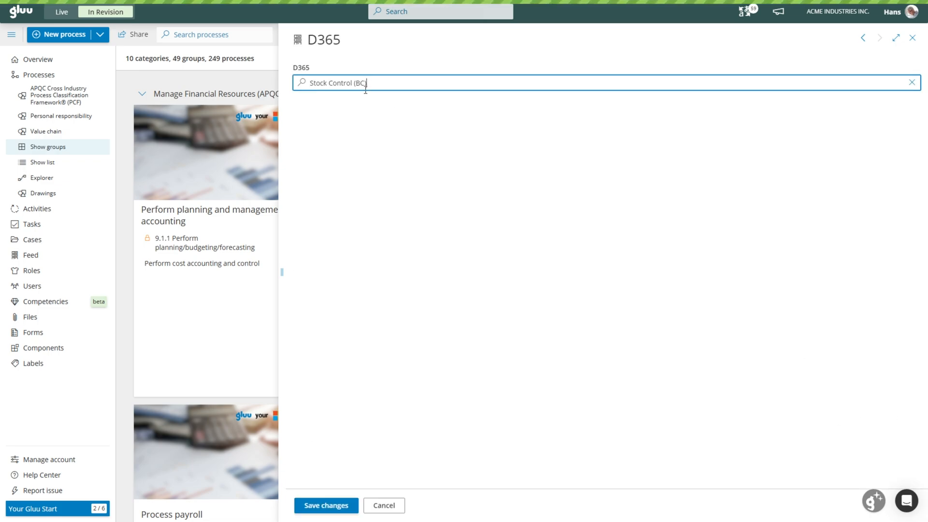
triple_click(374, 84)
click(911, 82)
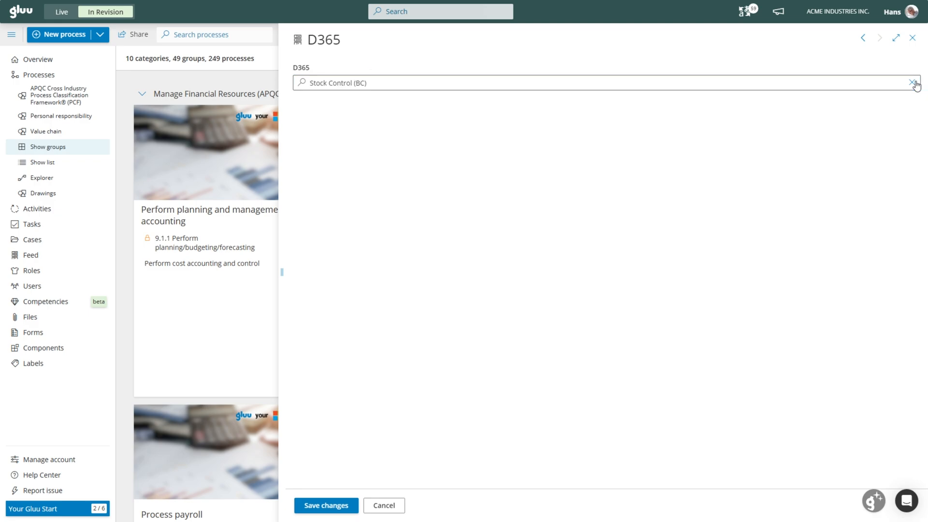
click(345, 129)
click(325, 511)
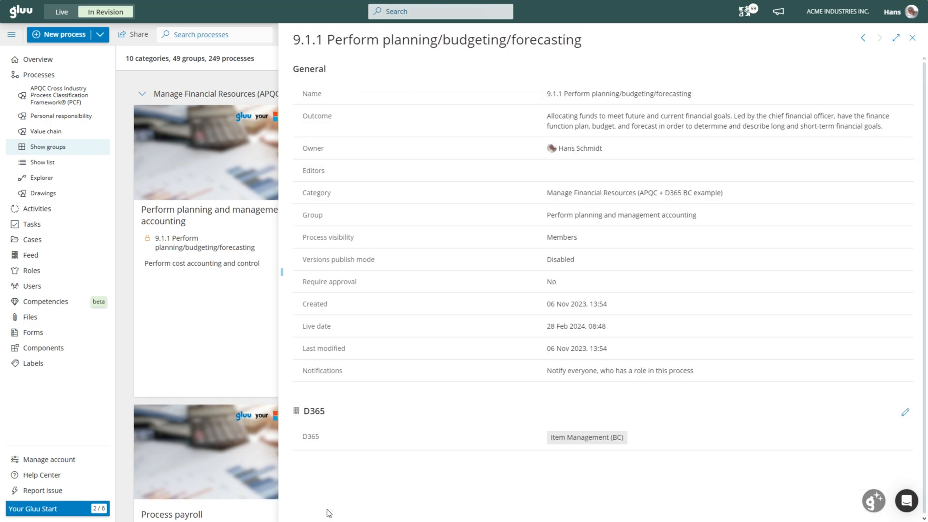
click(912, 37)
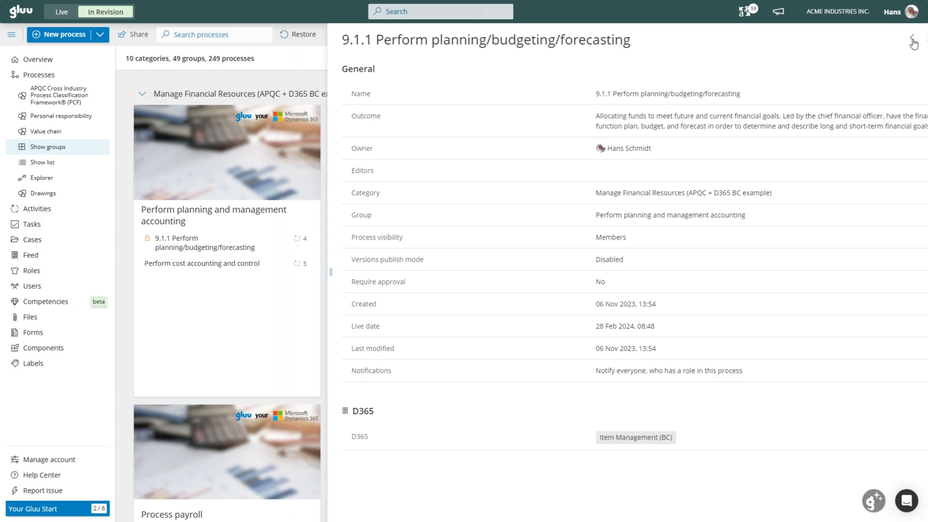
- Open the page of the last user in the user list and set Dynamics 365 Implementation Team Member Role to Training Lead
click(34, 168)
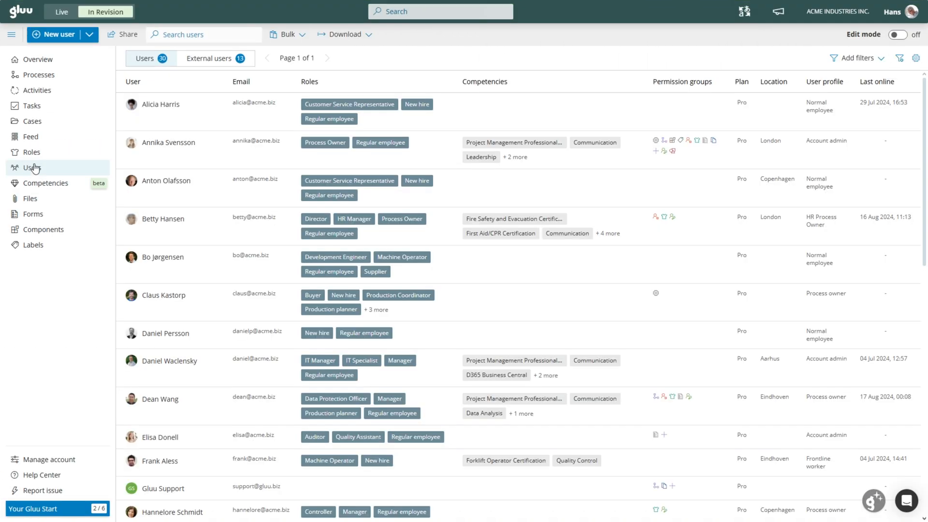
scroll(282, 302, down, 10)
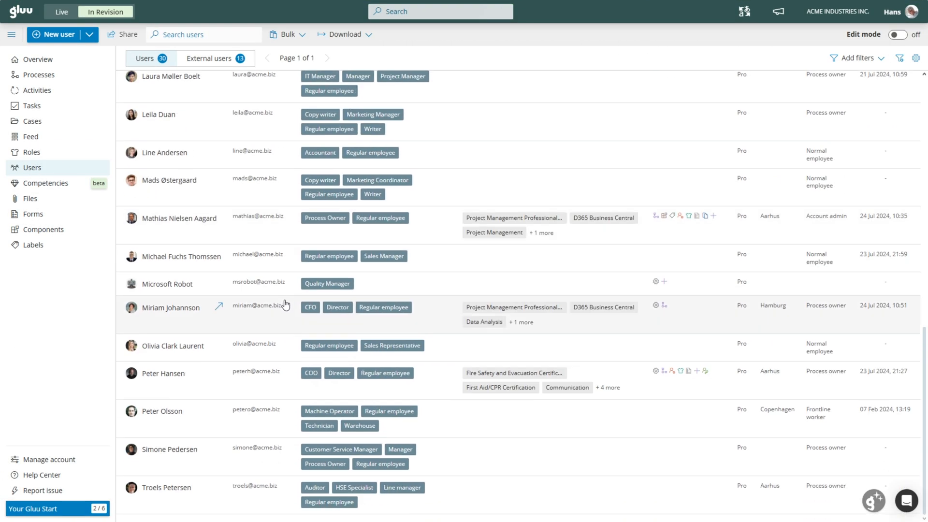
click(218, 486)
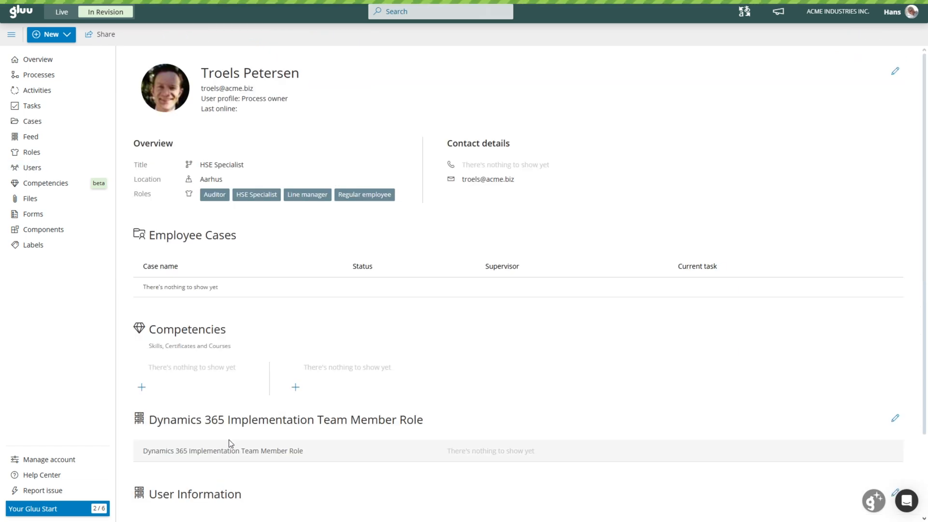
scroll(412, 297, down, 2)
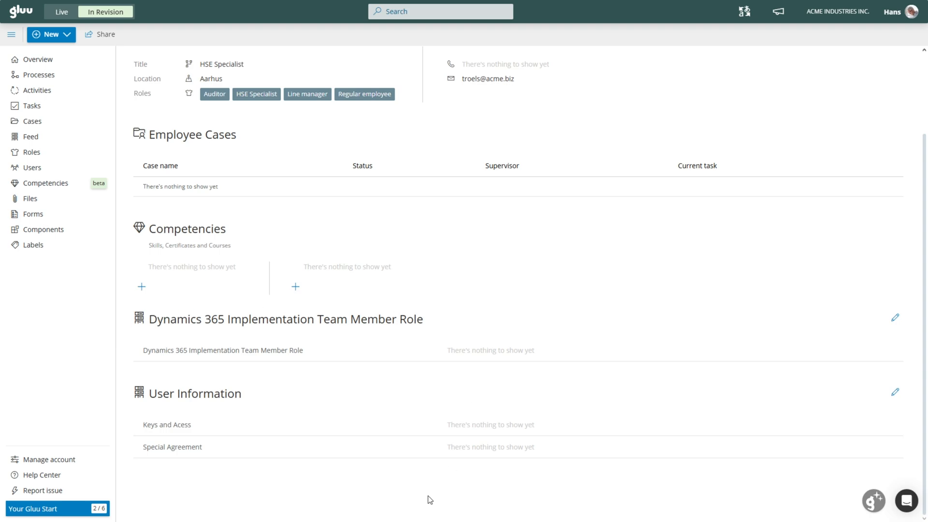
click(895, 317)
click(366, 86)
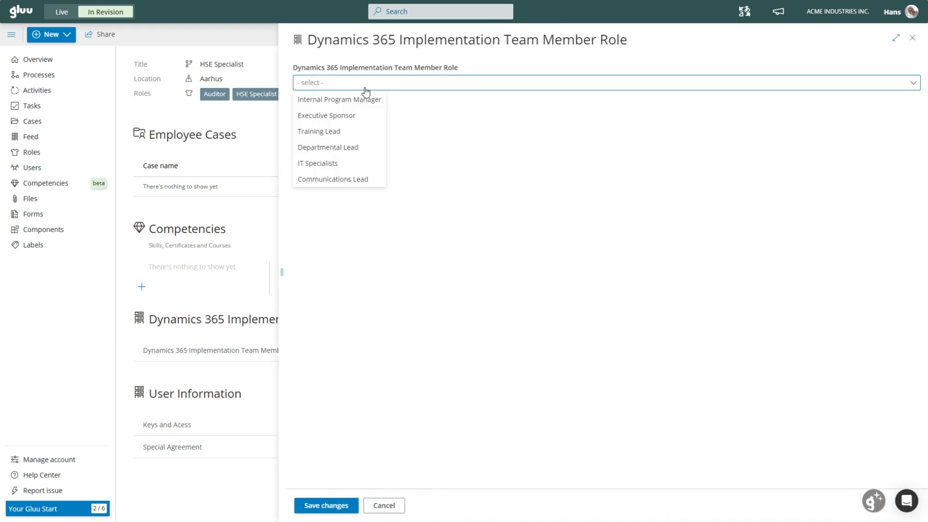
click(351, 135)
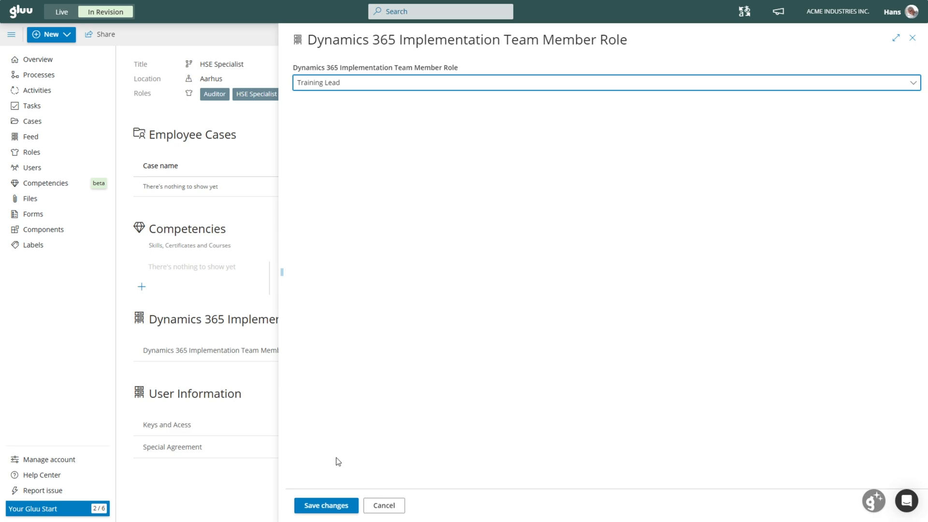
click(322, 503)
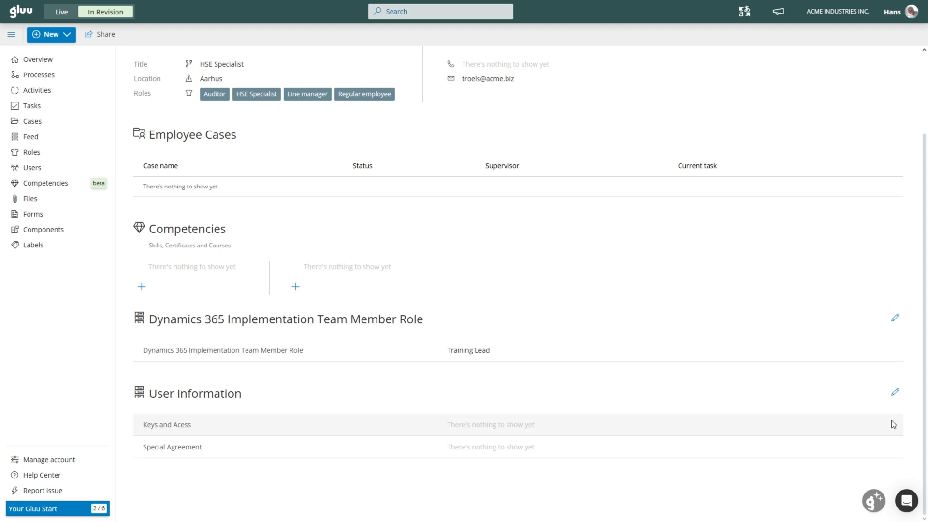
- Add Key Holder to Keys and Acess in the user's User Information section and save
click(894, 392)
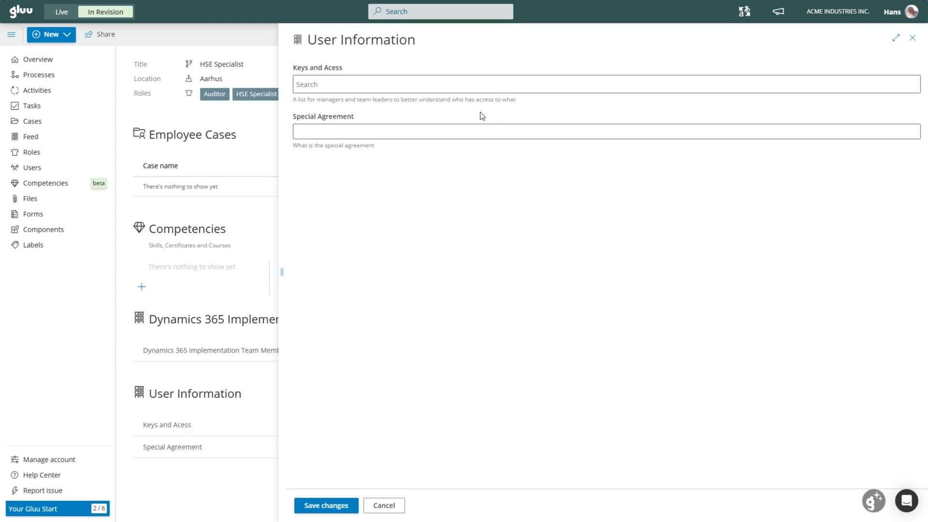
click(437, 80)
click(345, 123)
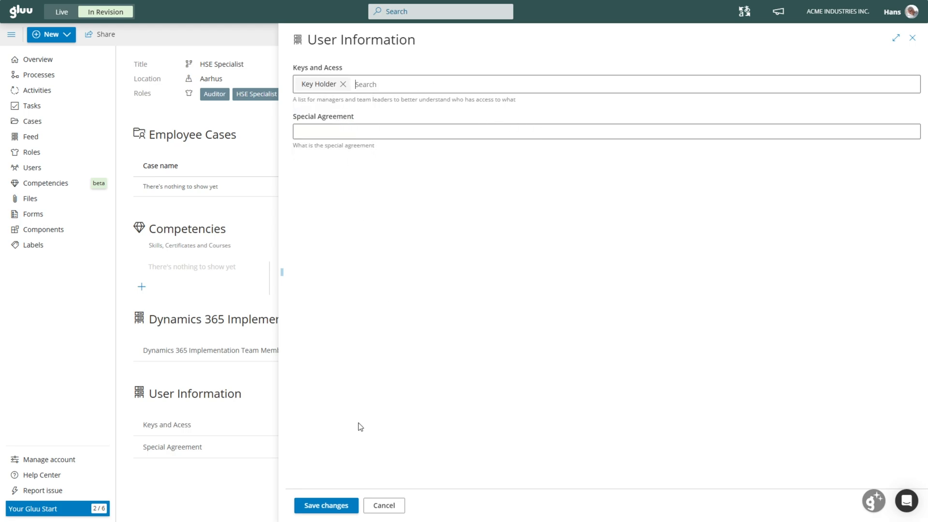
click(322, 506)
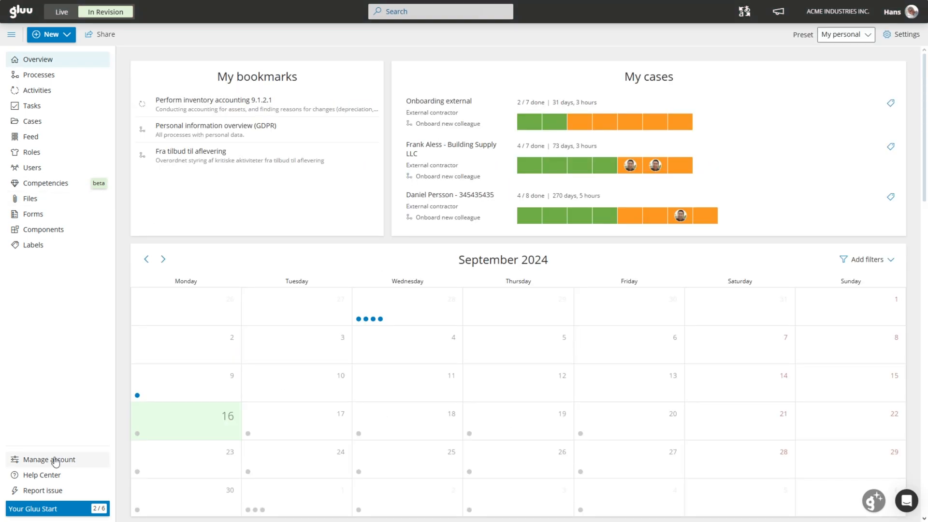
- Return to the account's custom fields and review the lists of fields and sections
click(55, 461)
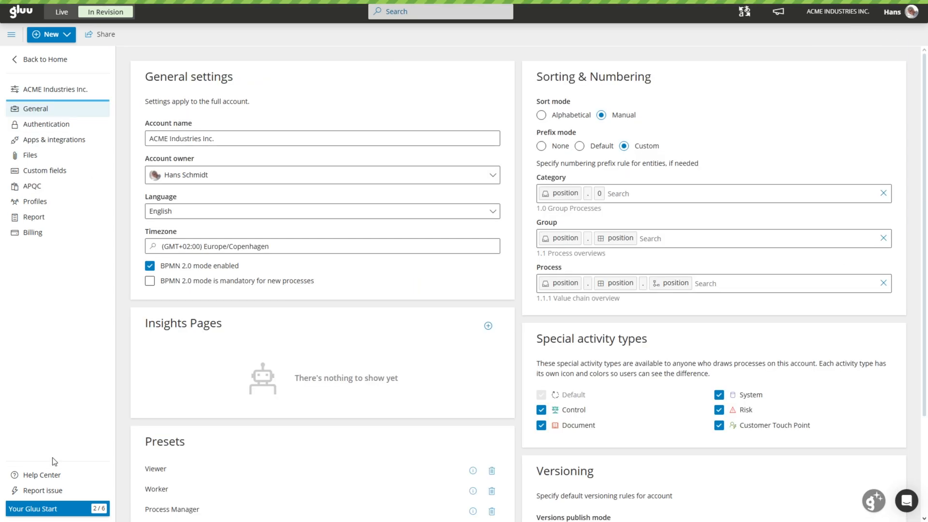
click(50, 175)
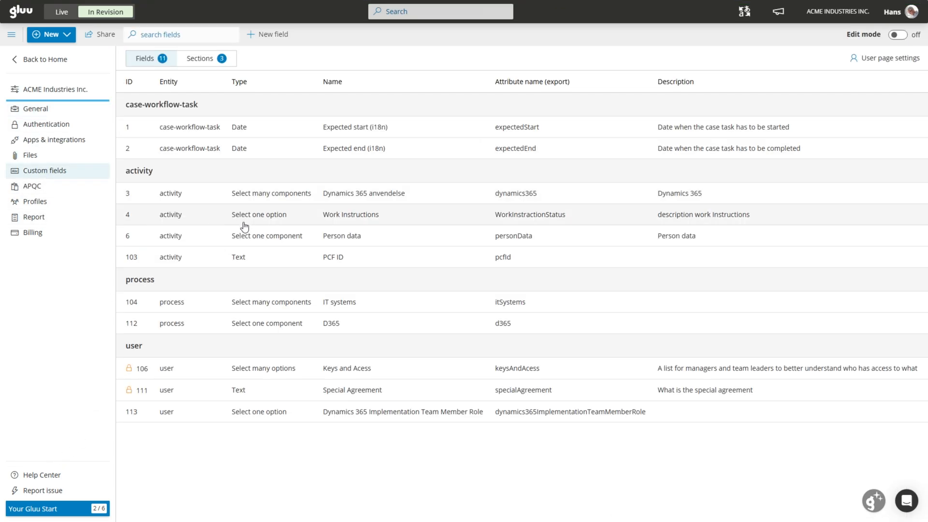
click(212, 58)
click(164, 63)
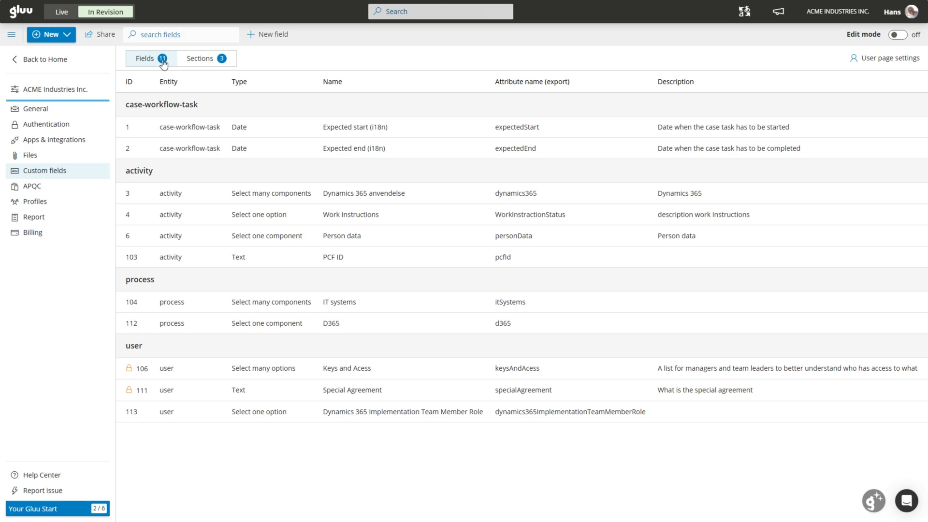